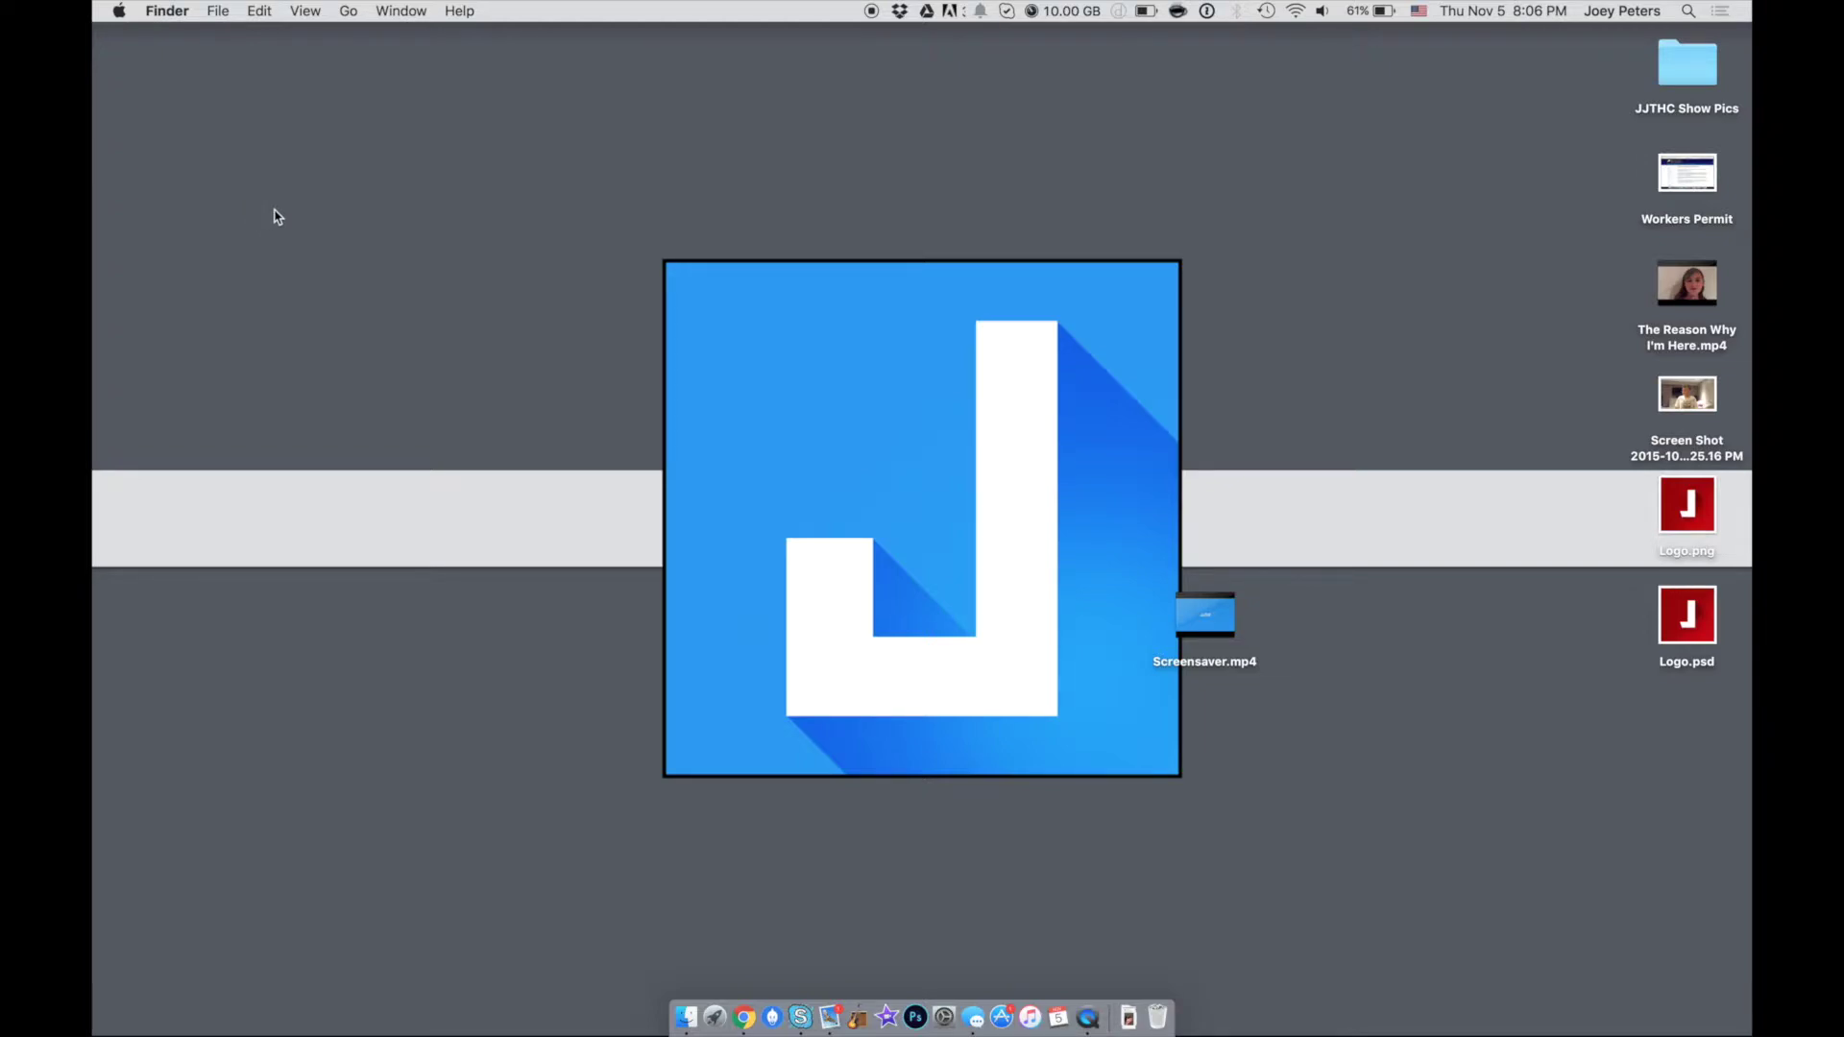
# - Move Screensaver.mp4 on the desktop to the right of the J logo image
pyautogui.click(1221, 622)
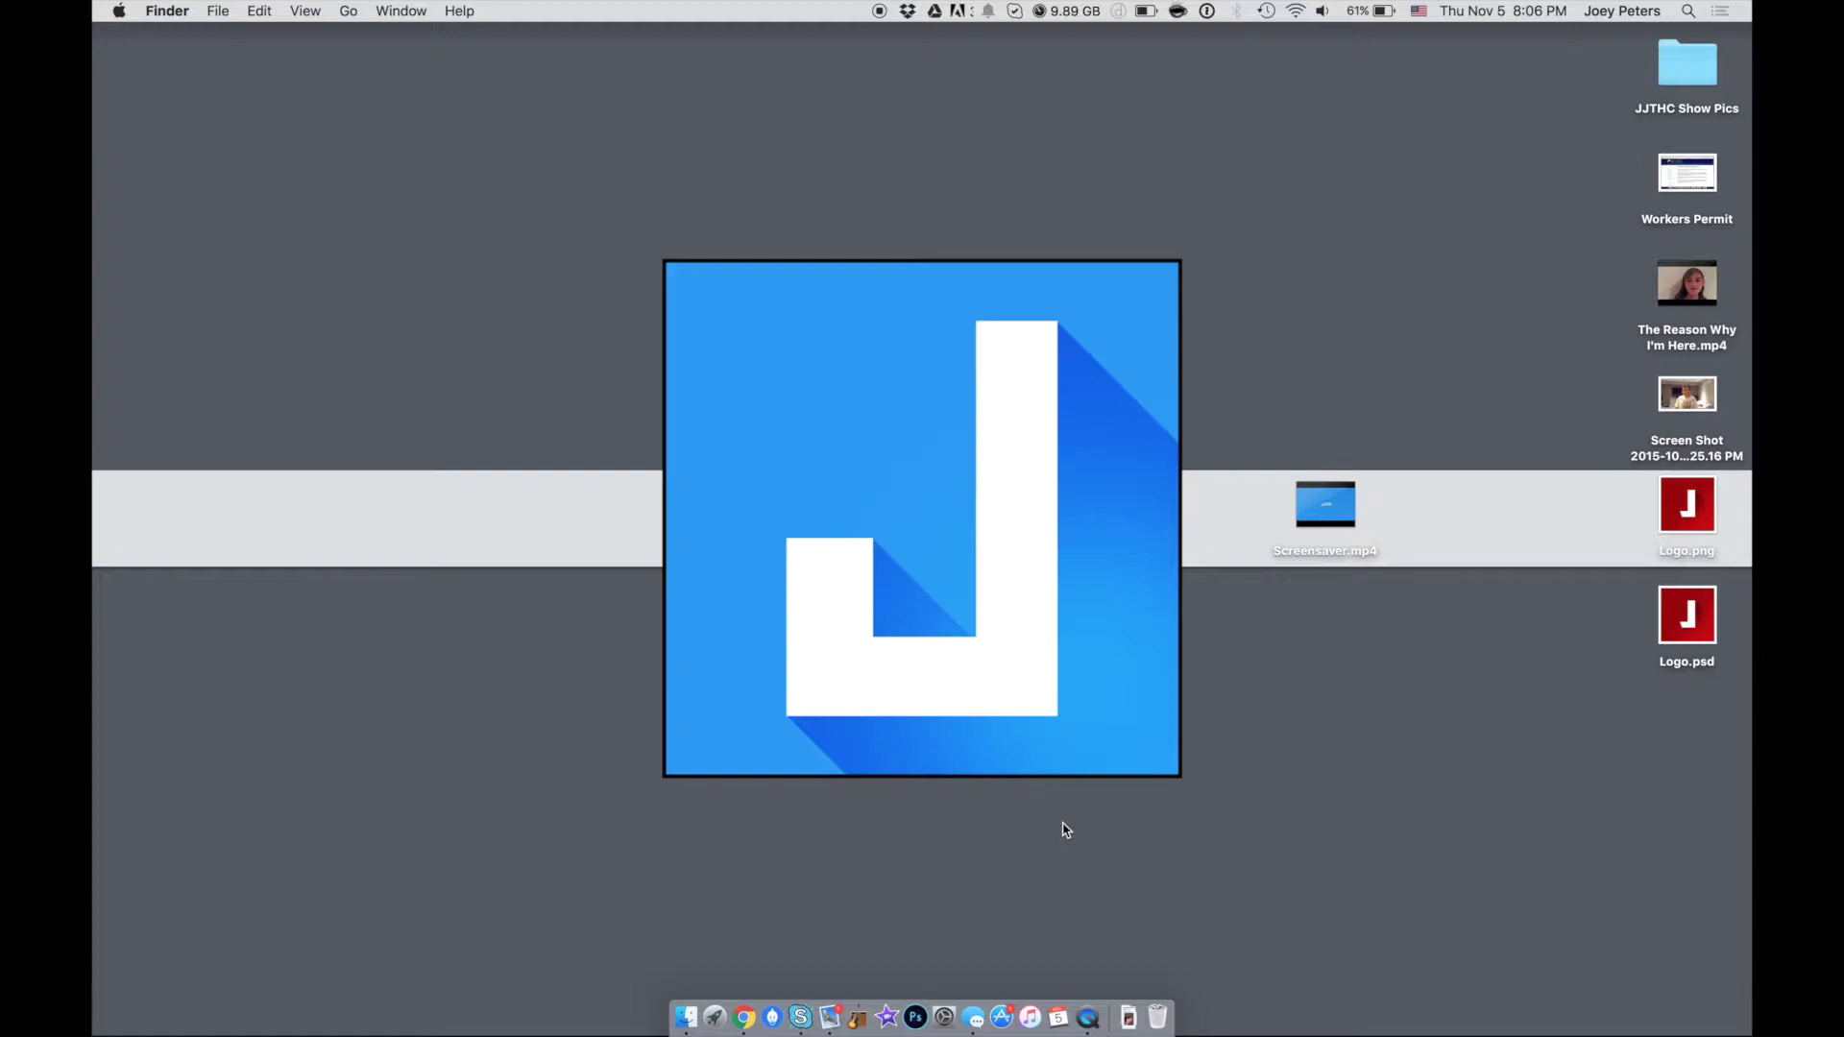
# - Load iscreensaver.com in Chrome and scroll to its Mac and Windows download buttons
pyautogui.click(755, 1028)
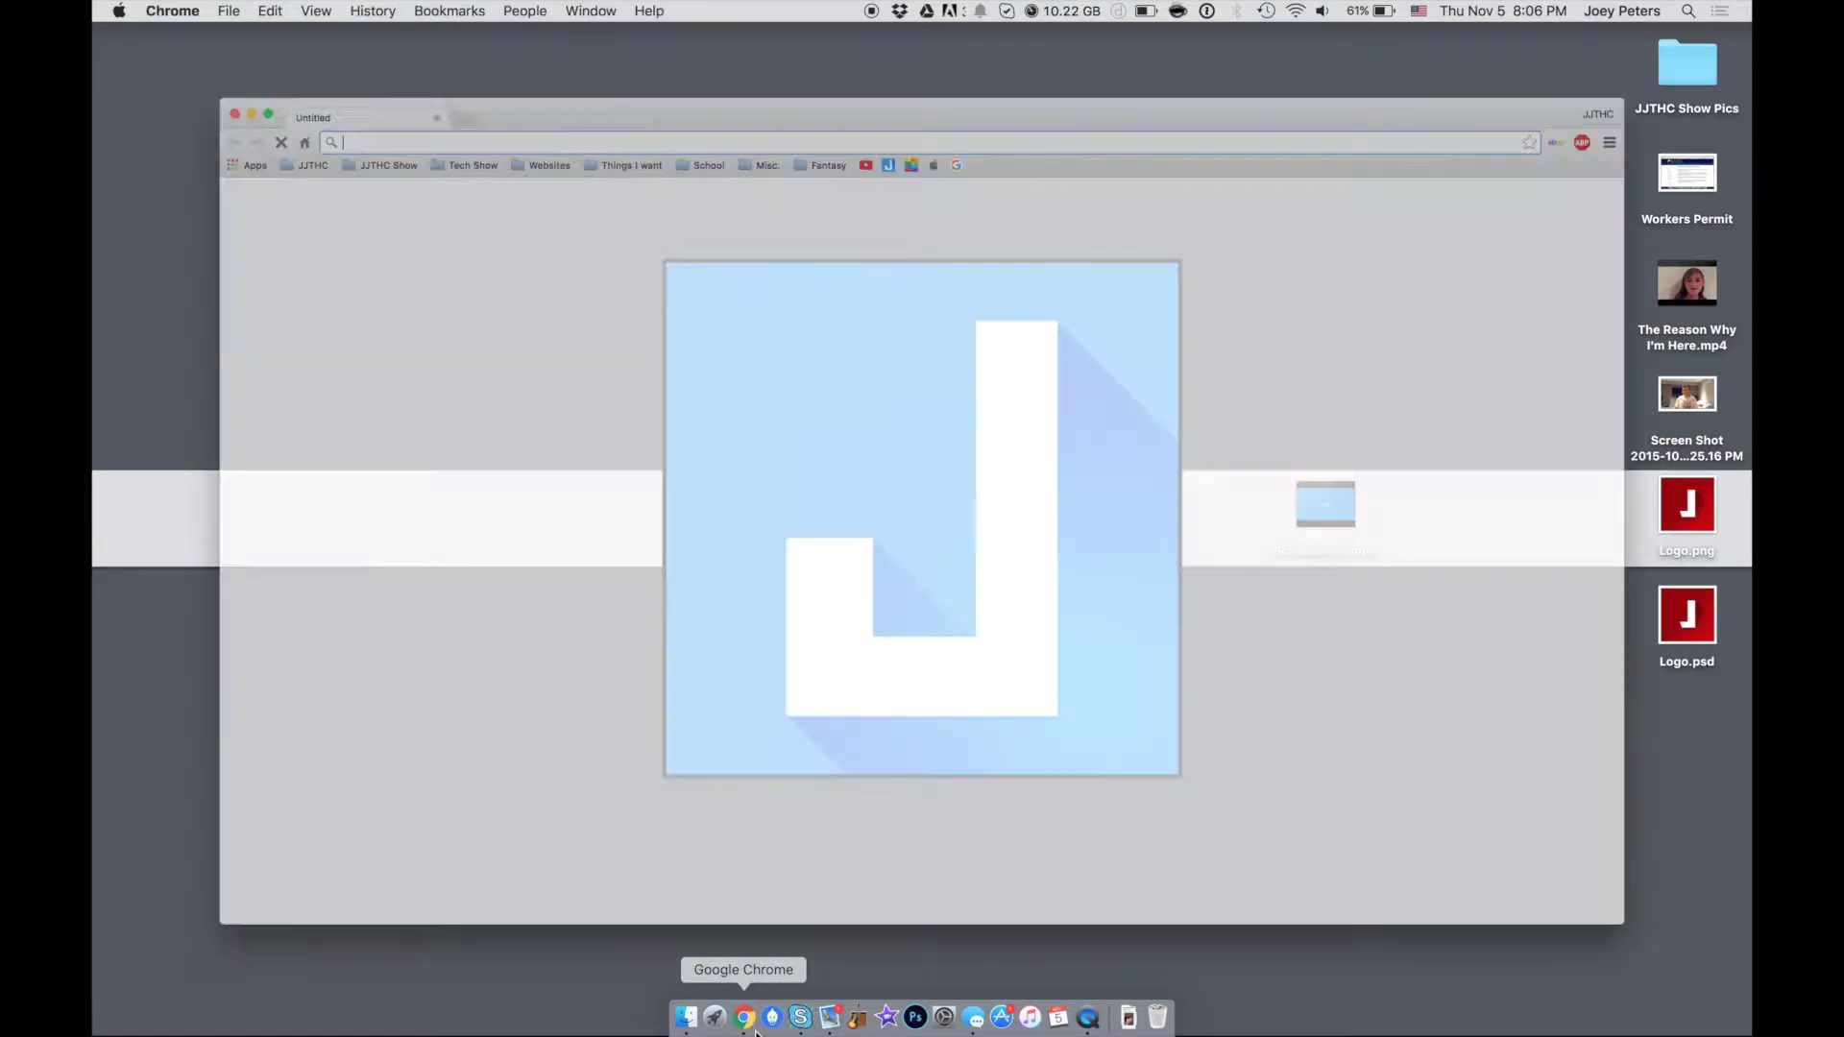
pyautogui.write('iscre')
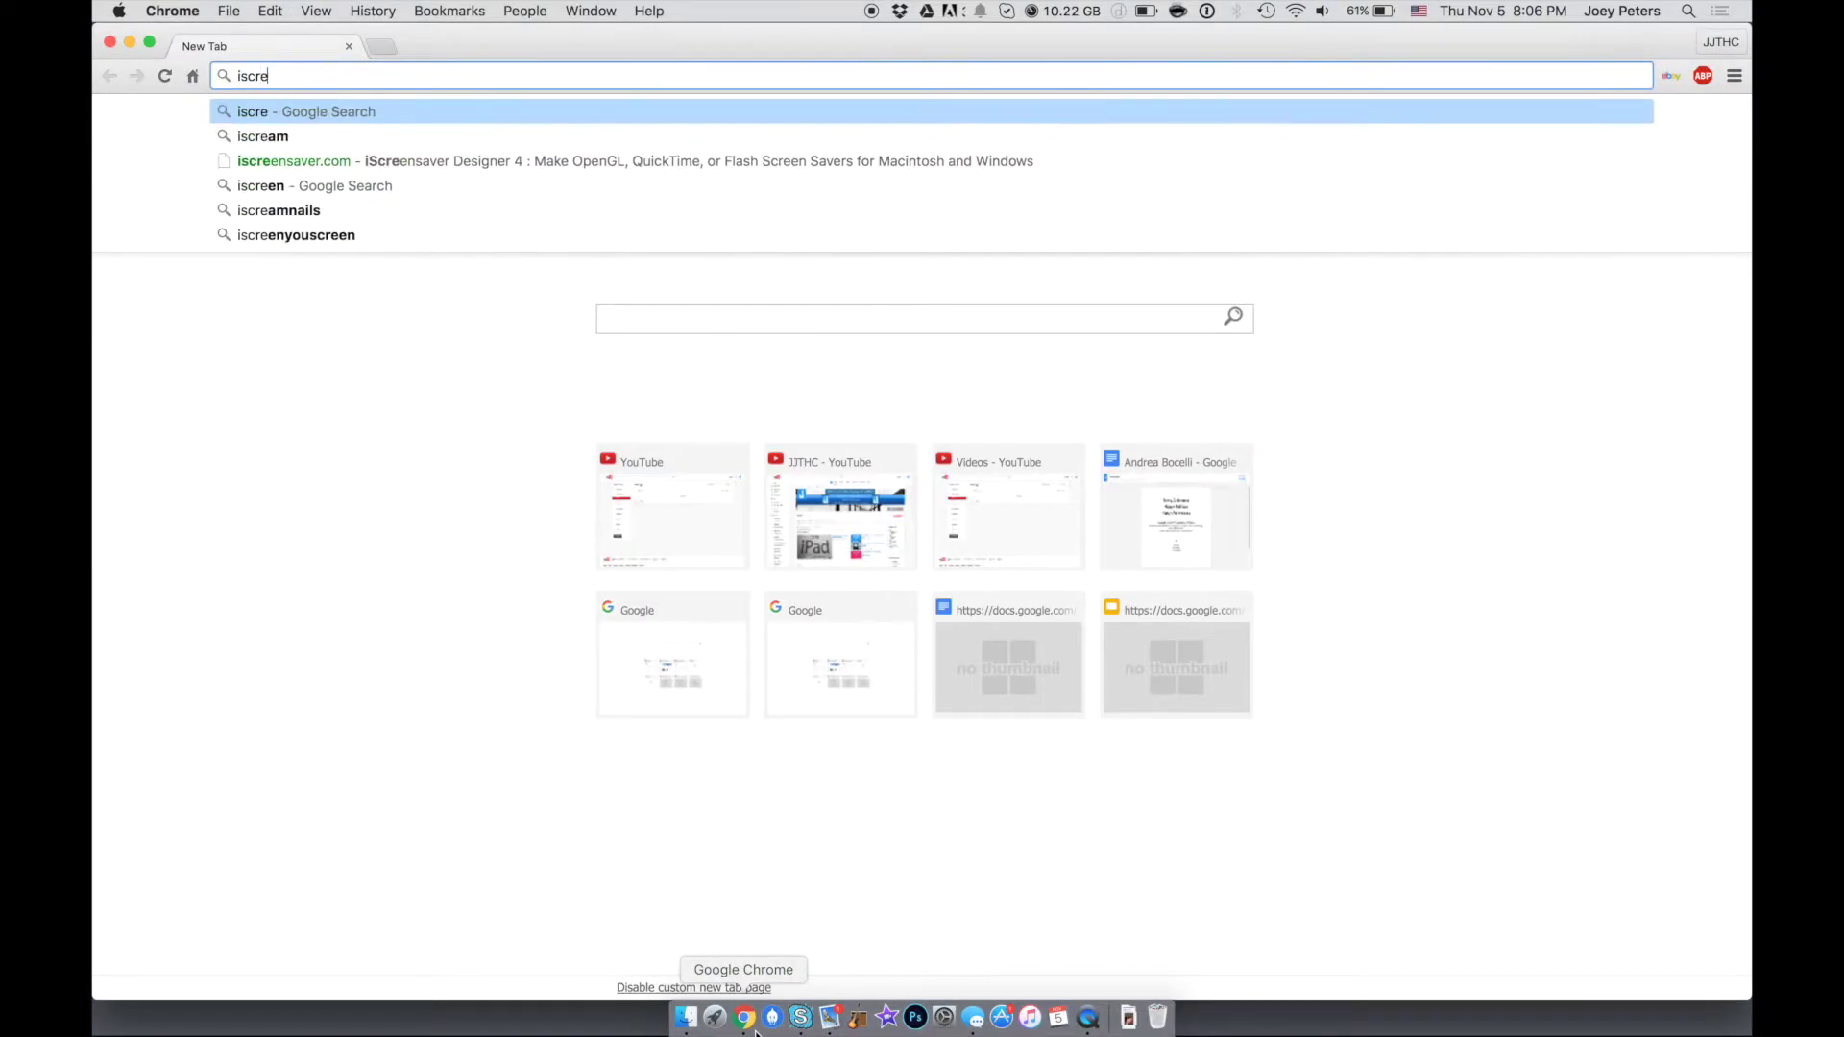
pyautogui.write('nsaver')
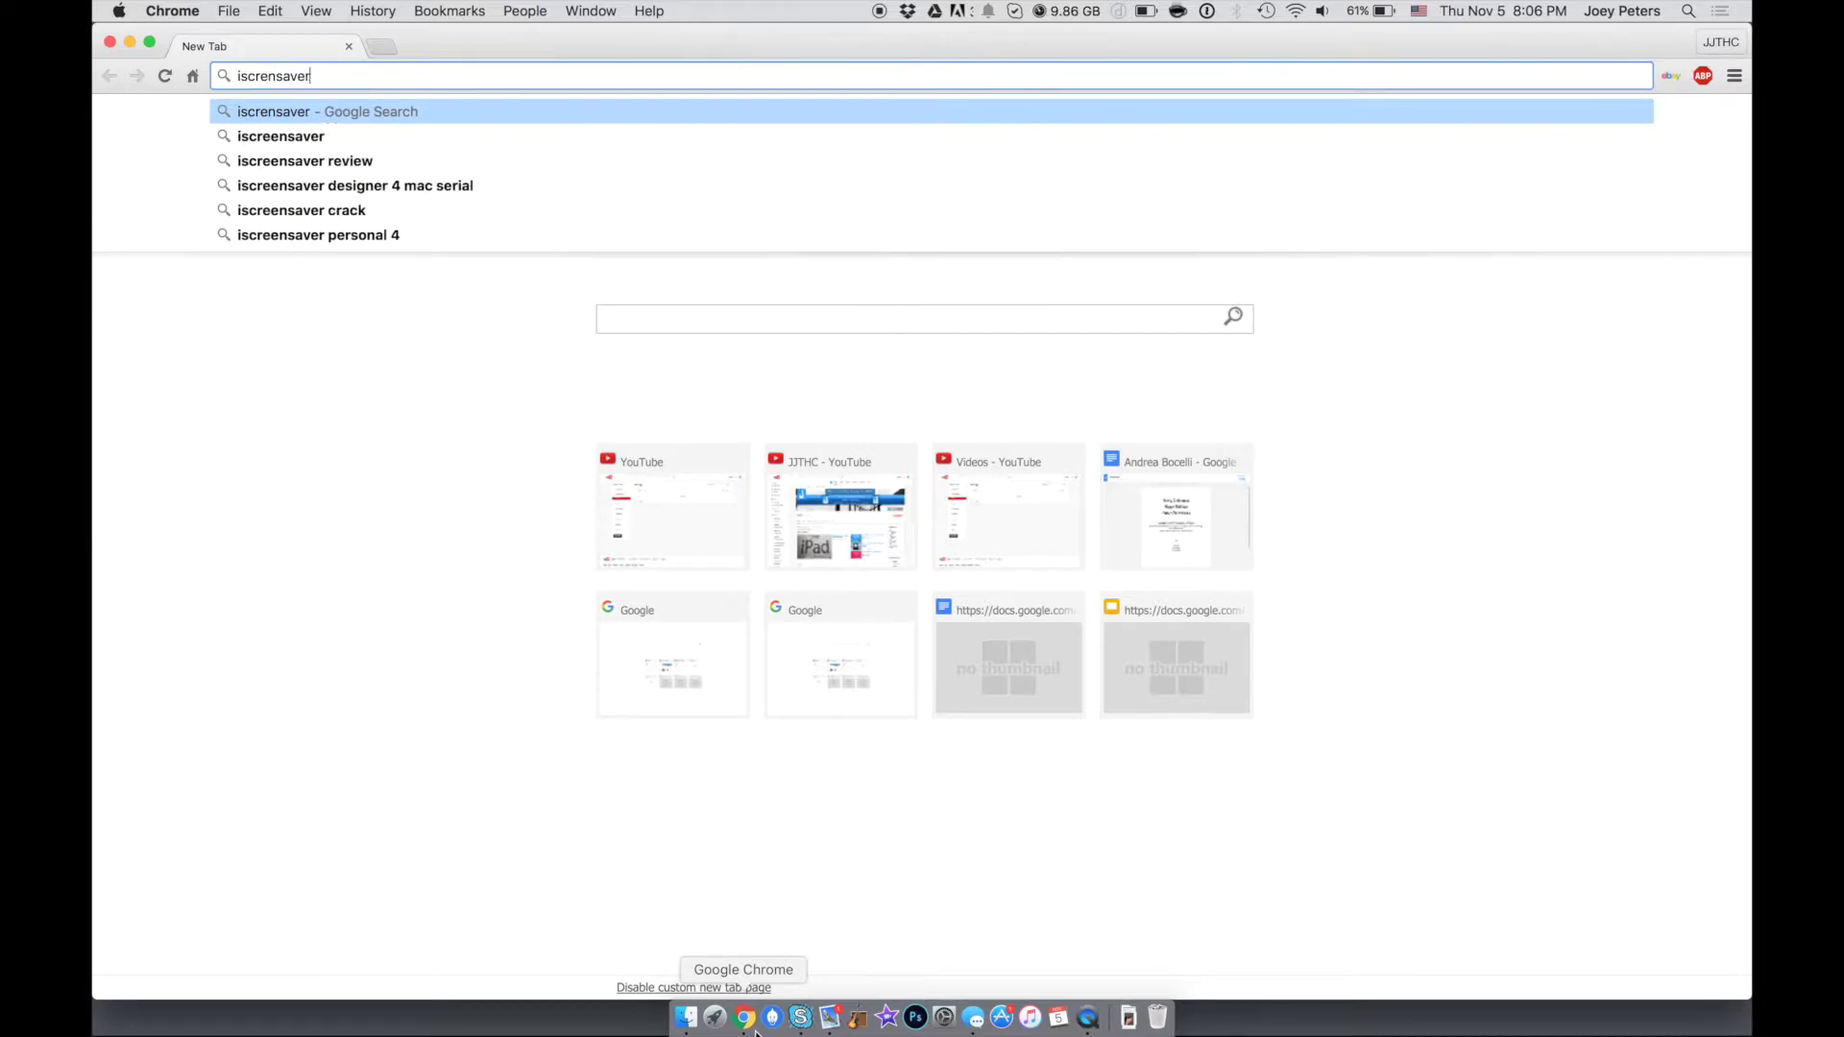
pyautogui.press('BackSpace')
pyautogui.press('BackSpace')
pyautogui.press('BackSpace')
pyautogui.press('BackSpace')
pyautogui.press('BackSpace')
pyautogui.press('BackSpace')
pyautogui.write('e')
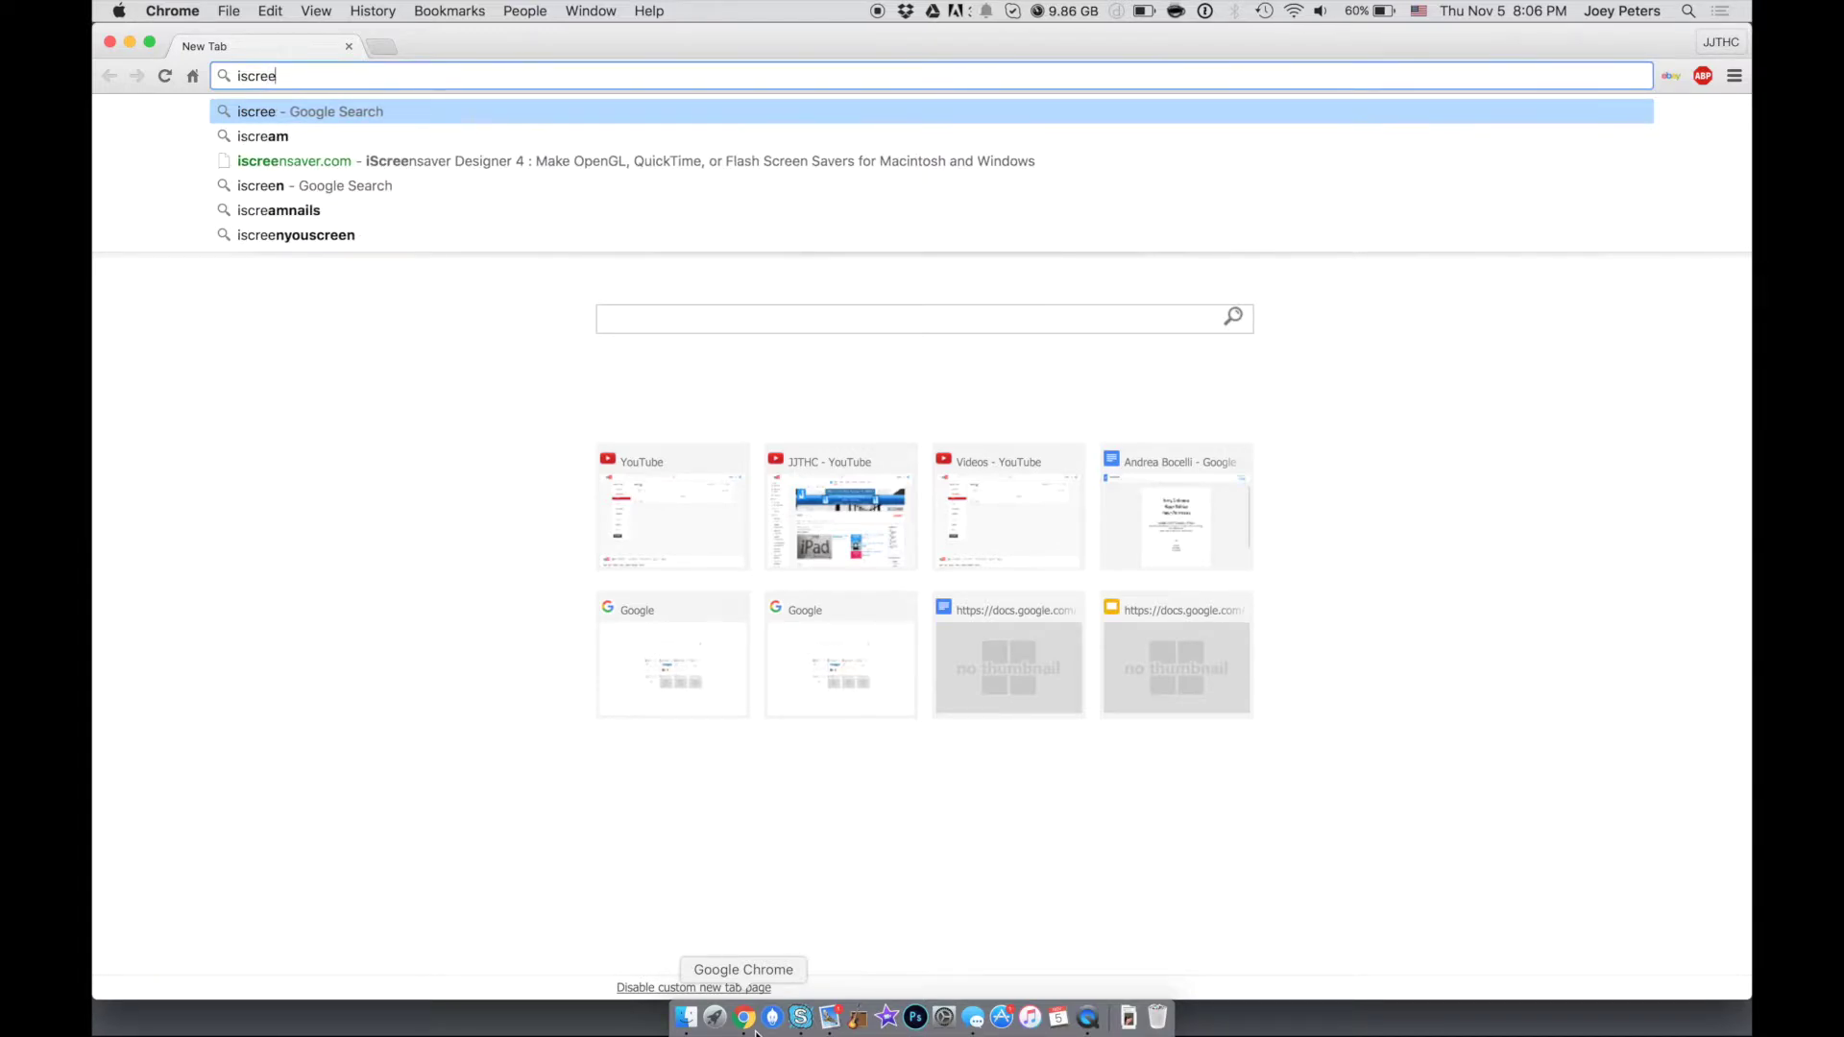
pyautogui.write('nsaver.com')
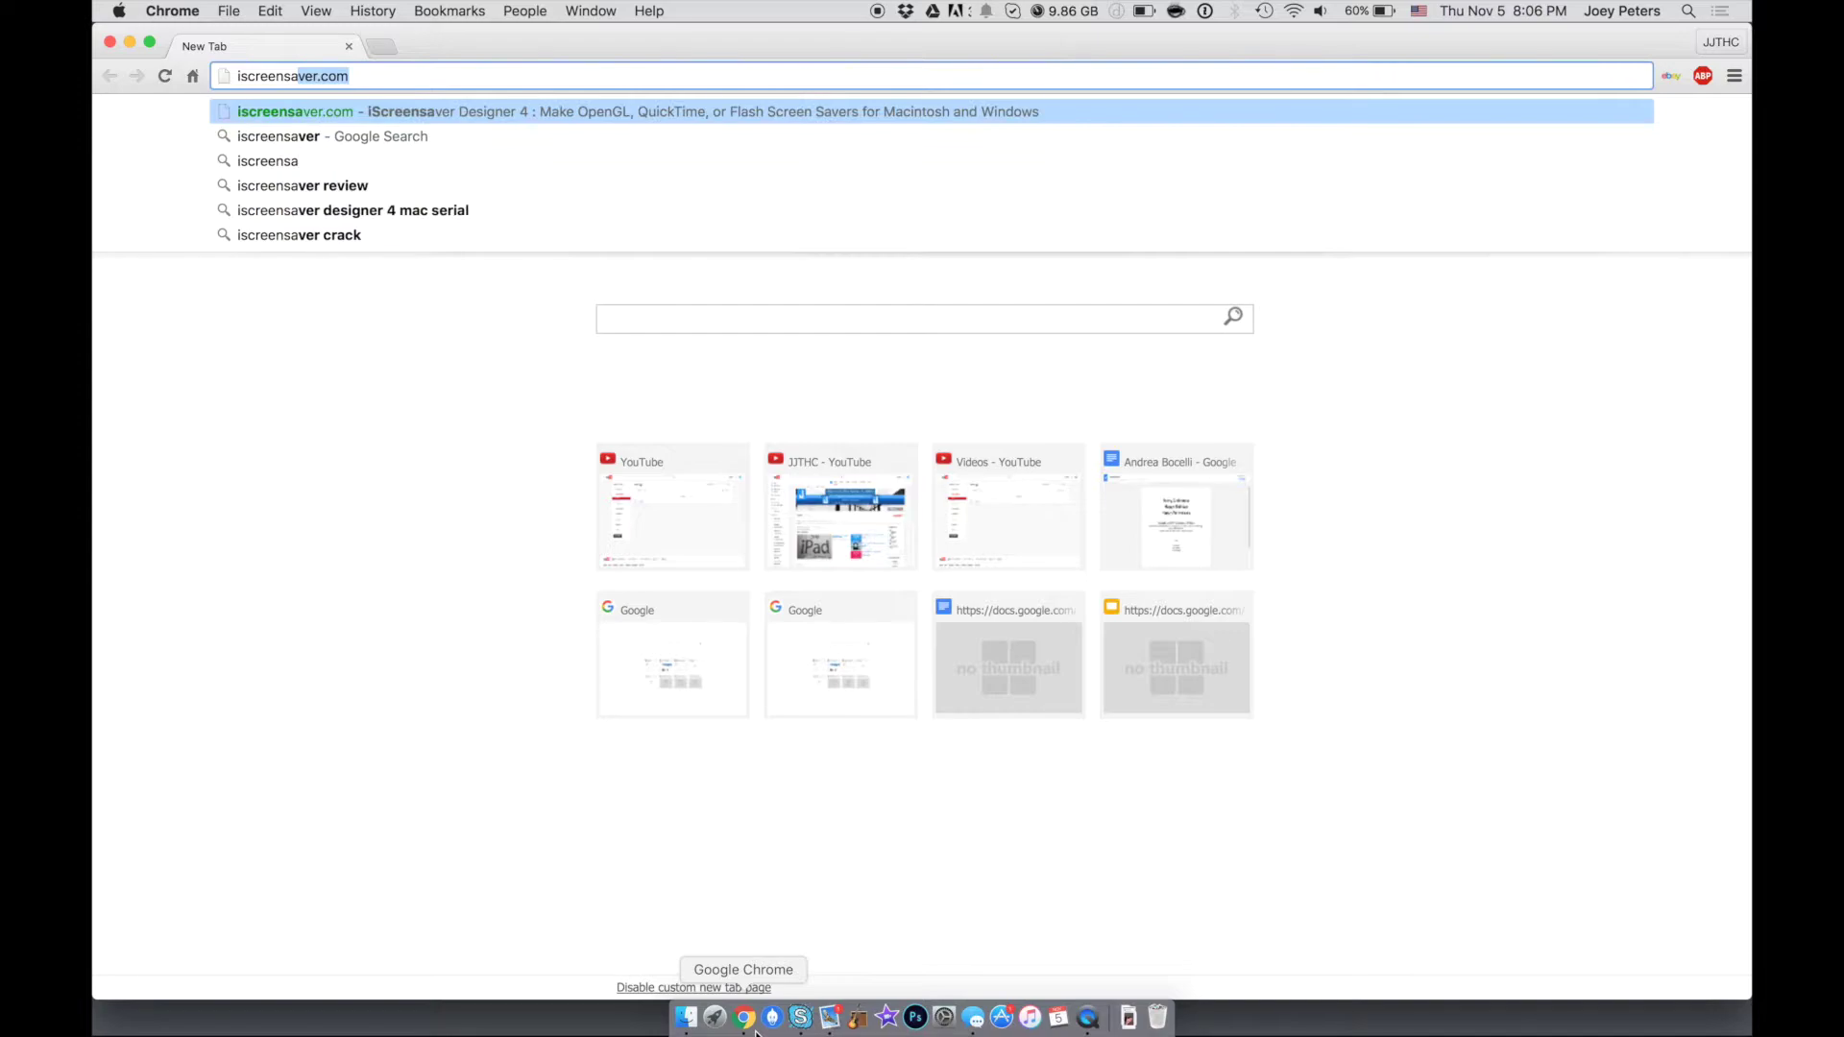
pyautogui.press('Return')
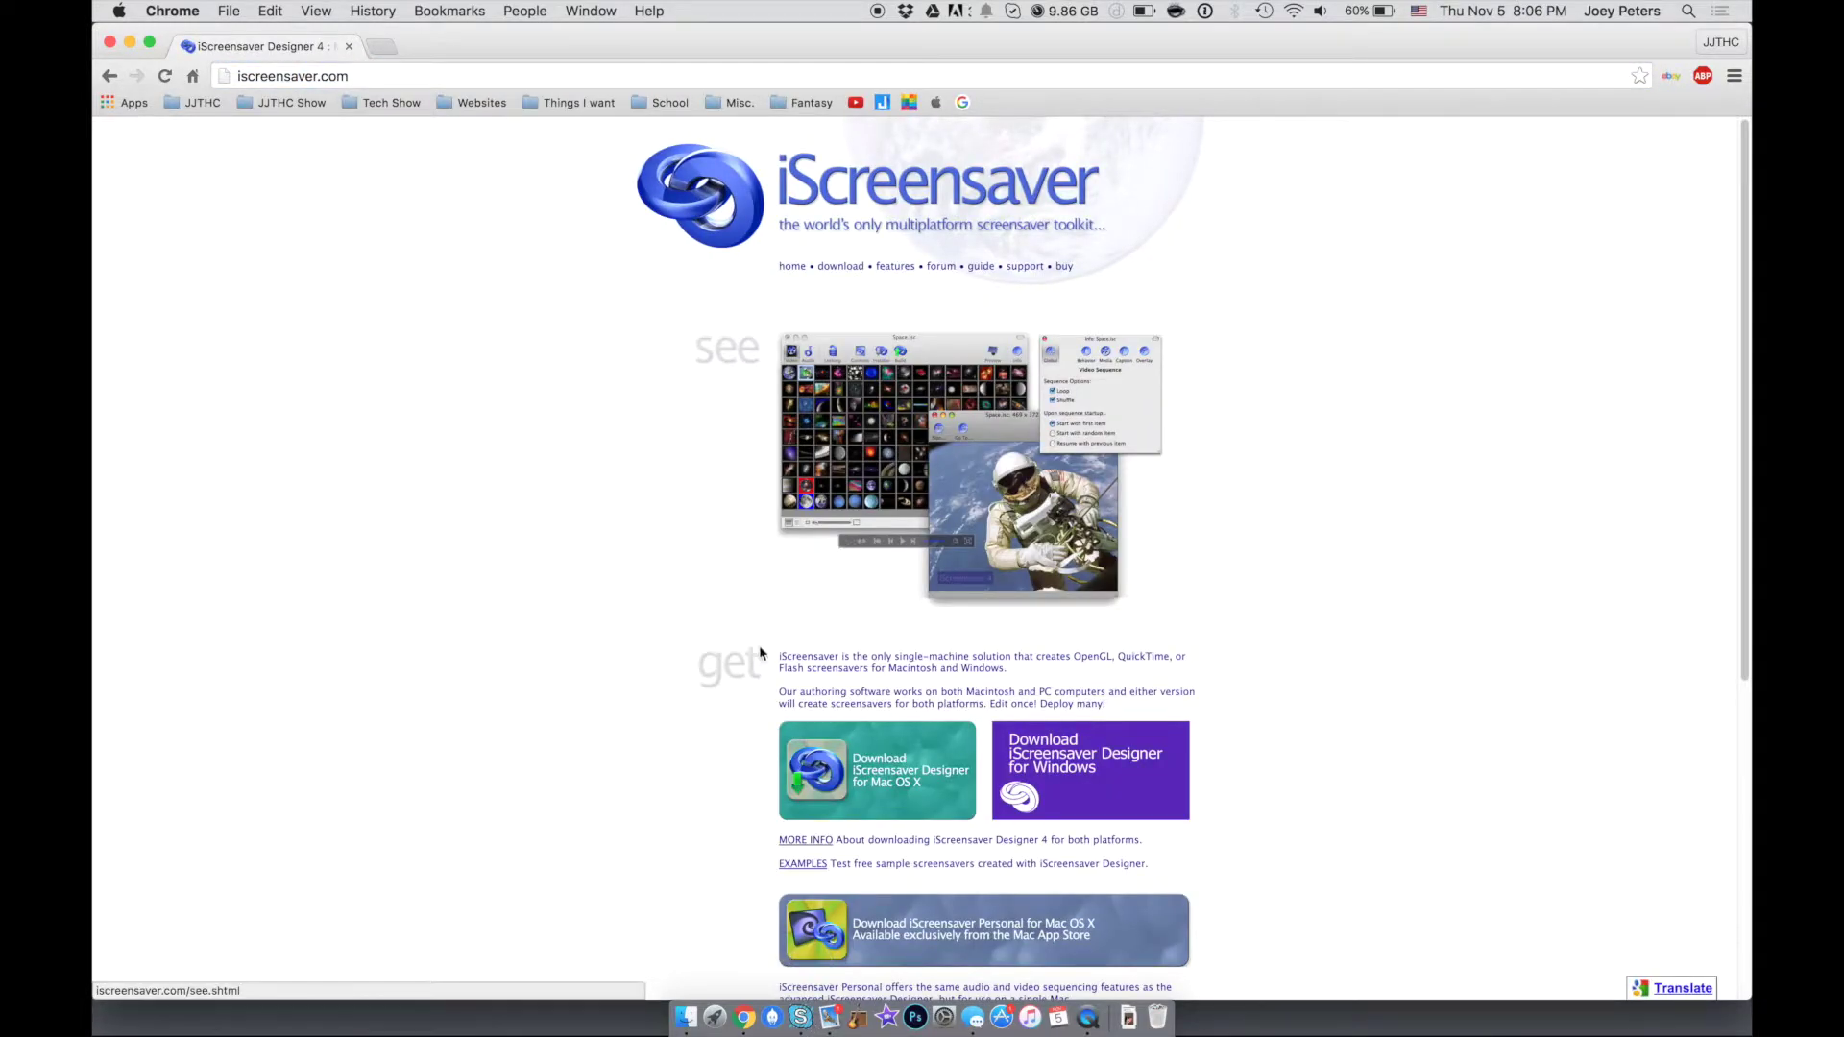
pyautogui.scroll(-5, 760, 653)
pyautogui.scroll(2, 846, 595)
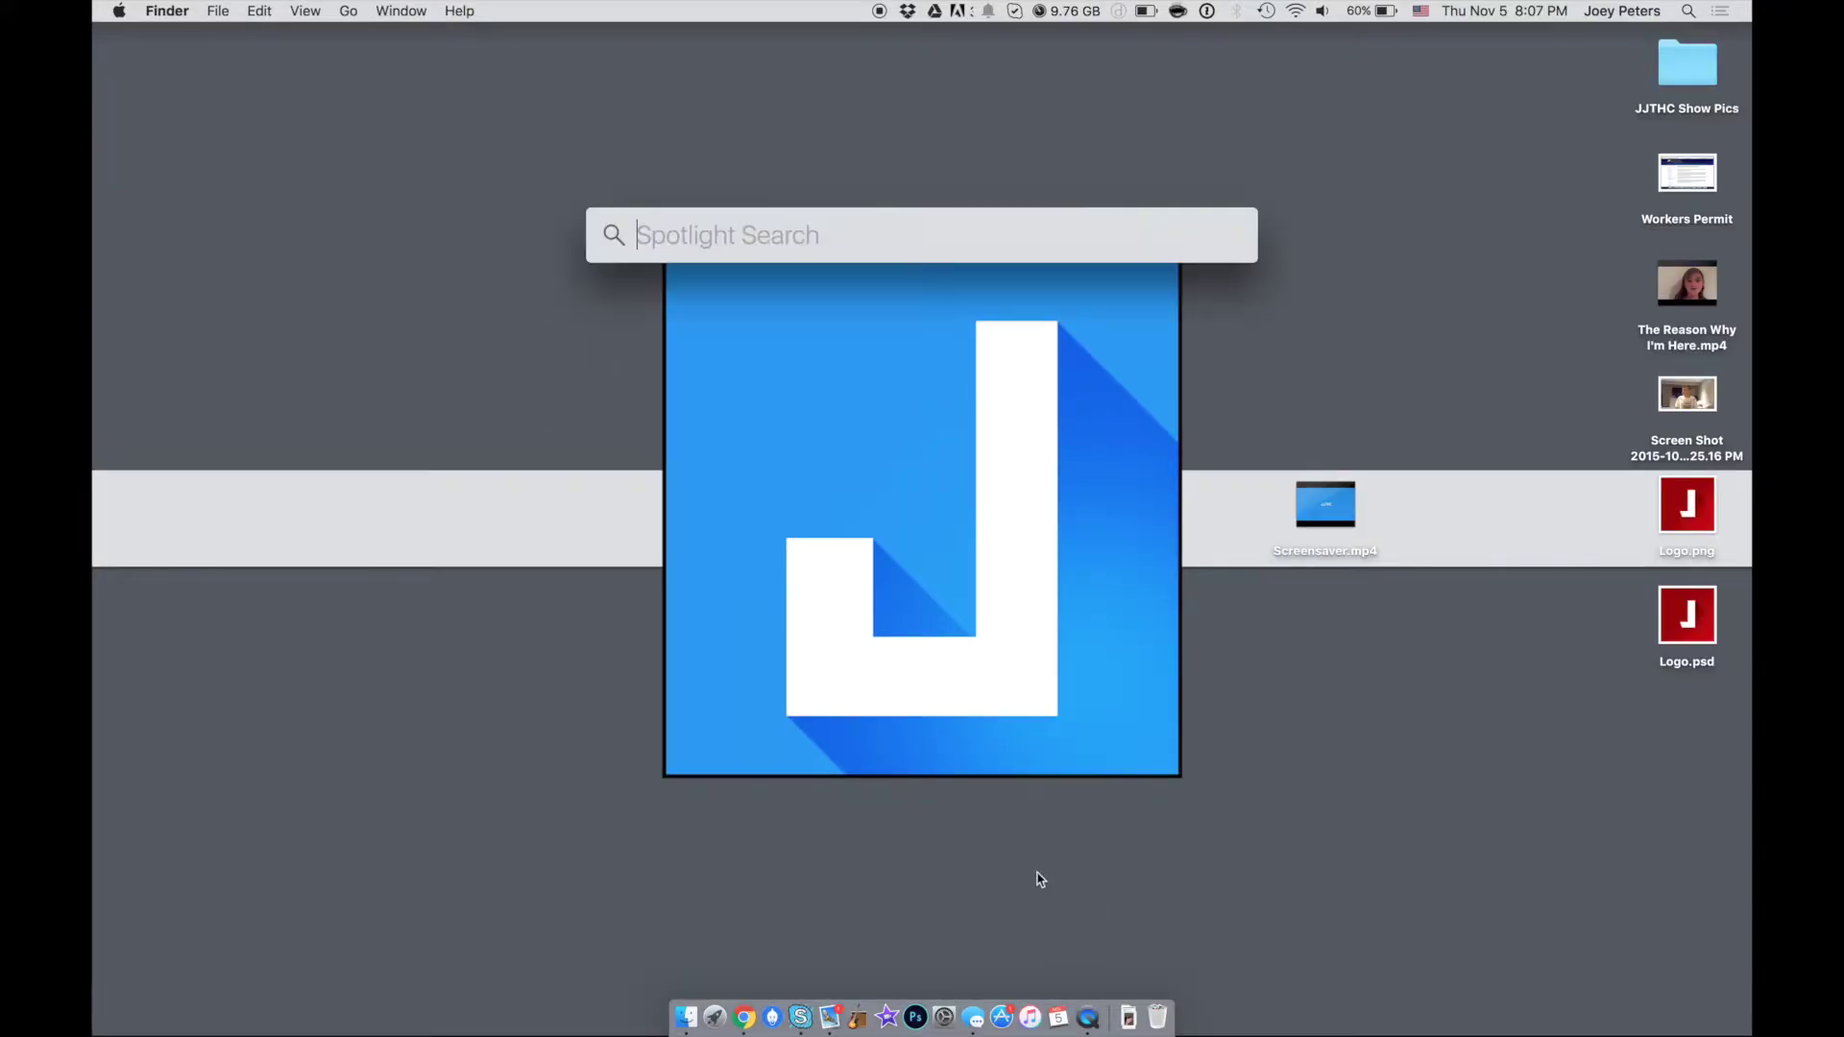
# - Launch iScreensaver Designer 4 from Spotlight, center the Projects window, decline the sample, and start a project
pyautogui.write('iscre')
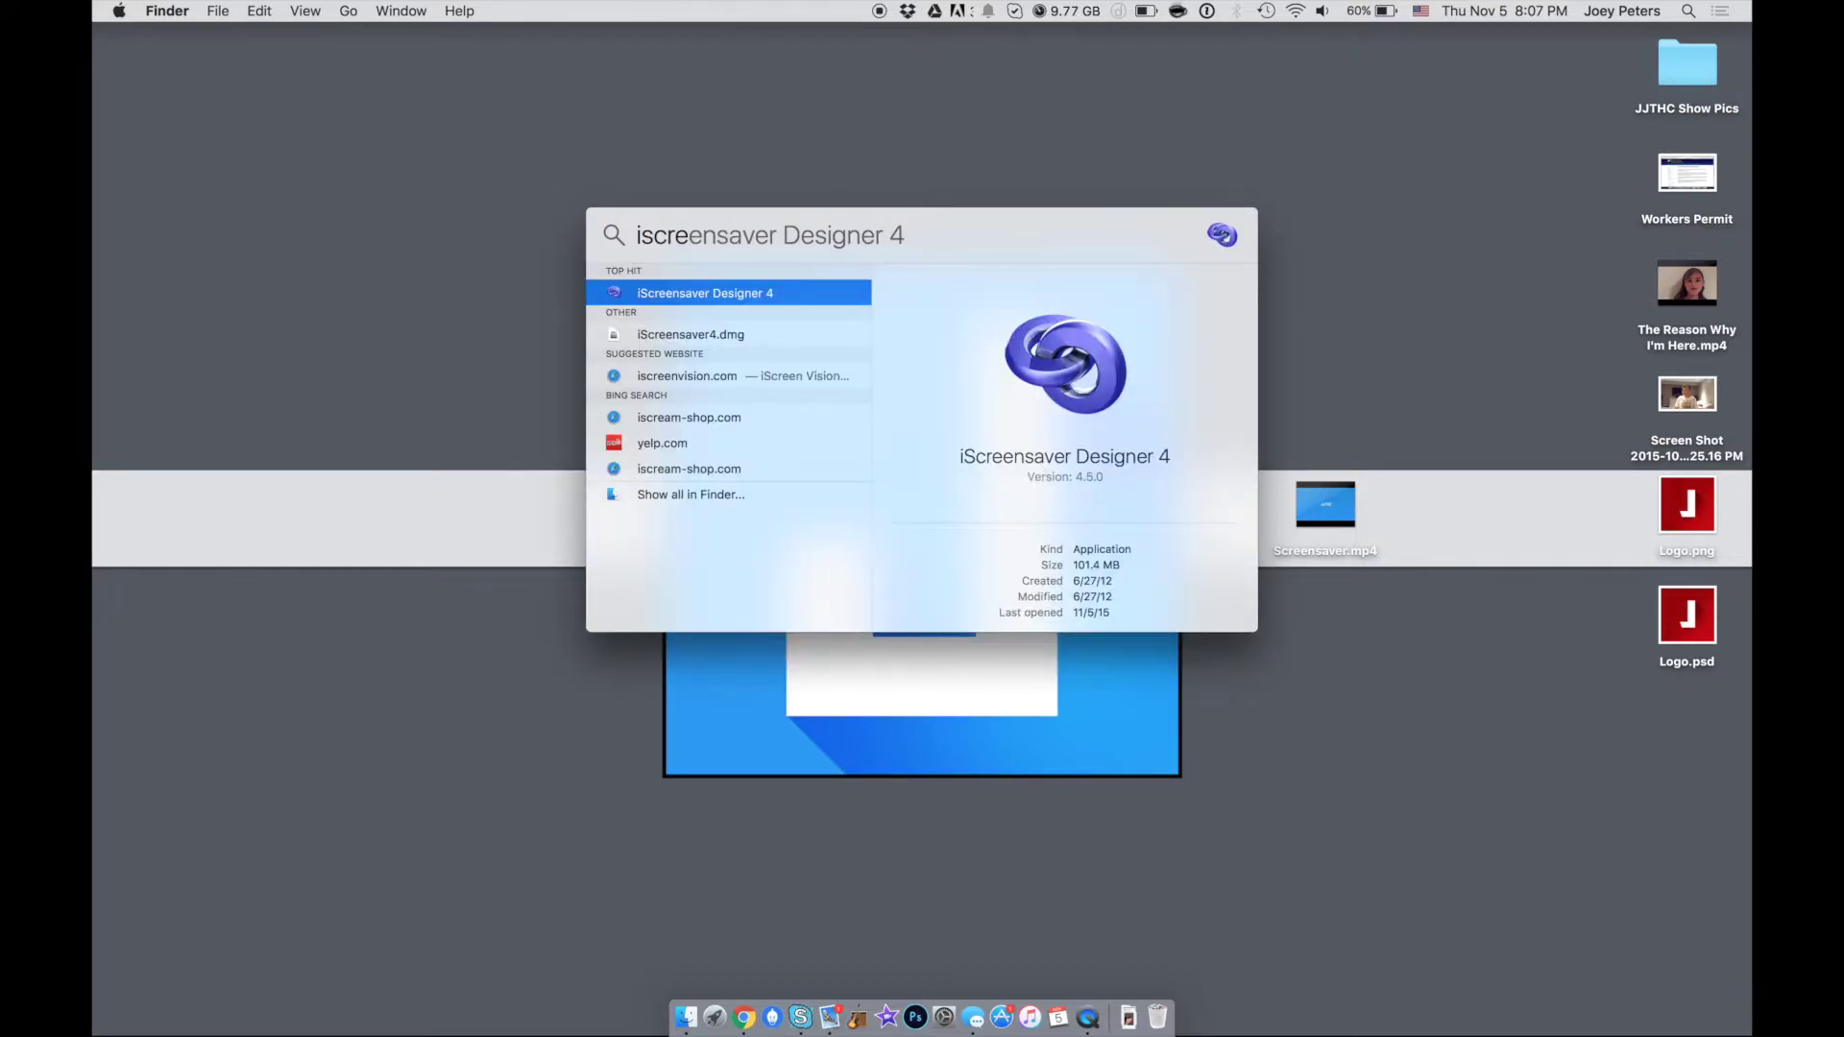
pyautogui.press('Return')
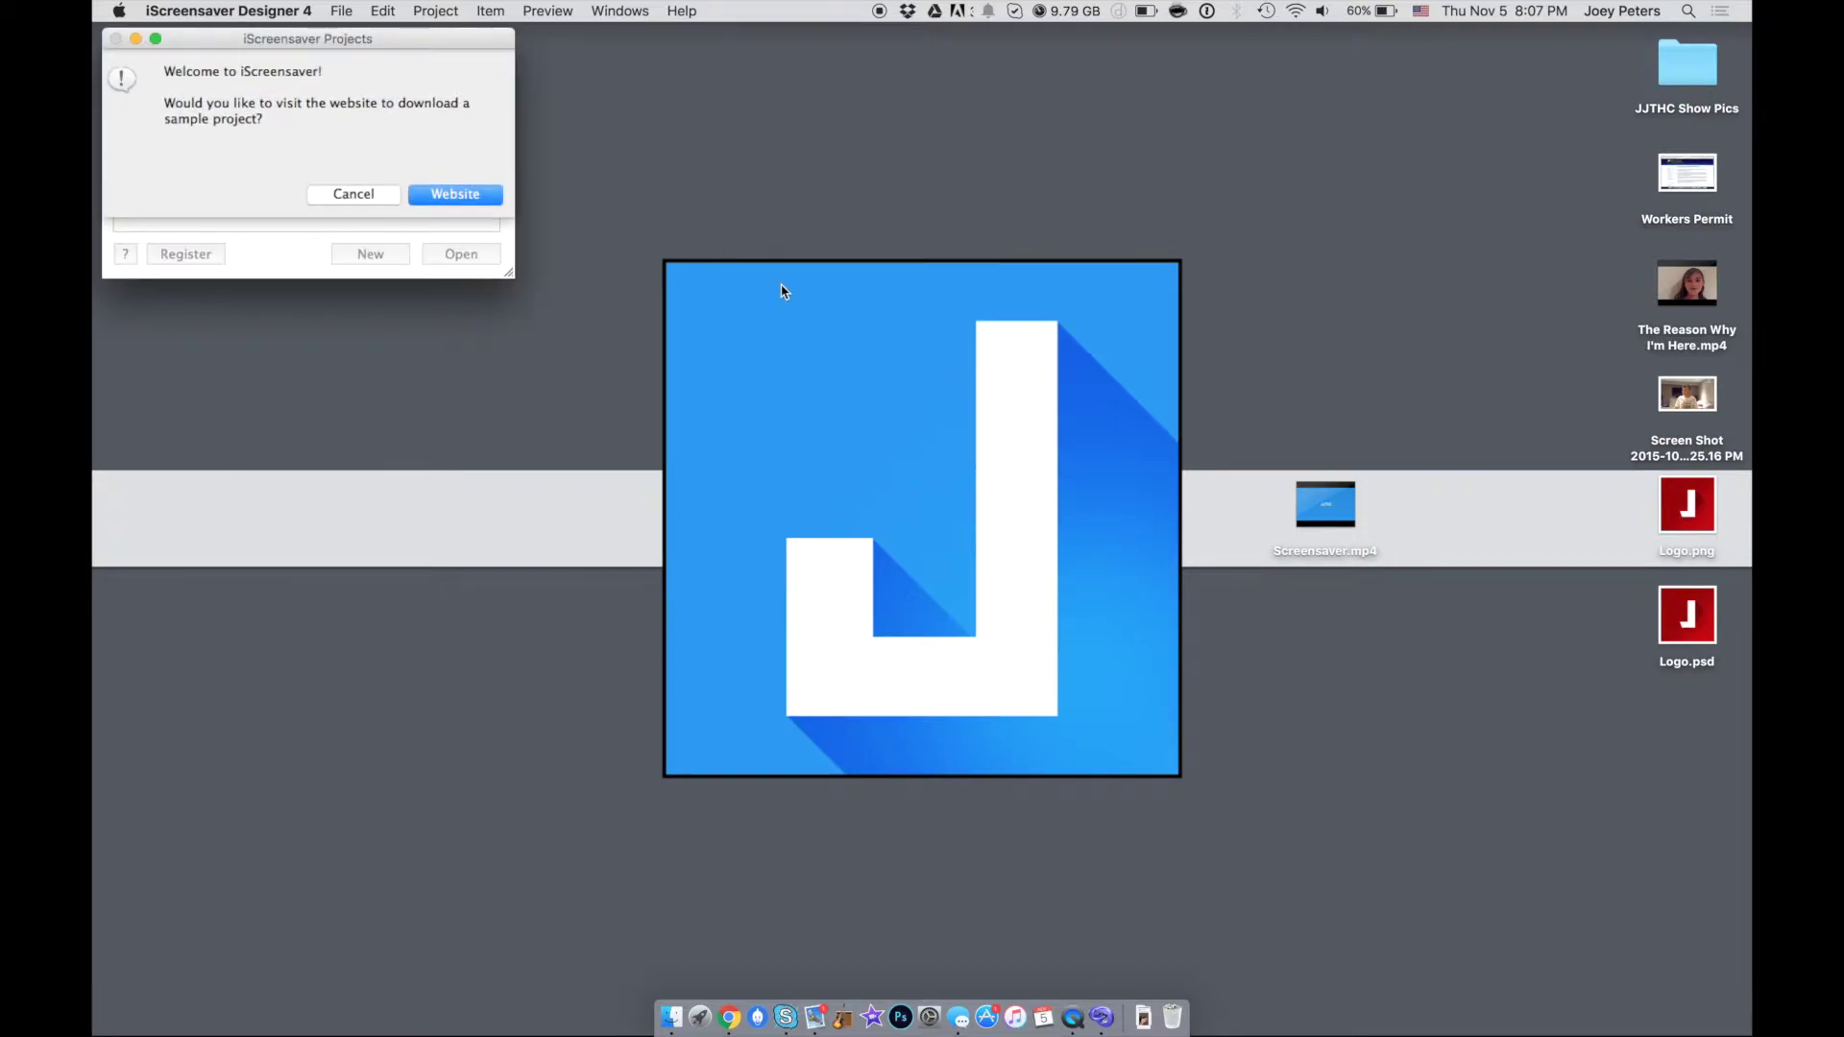
pyautogui.moveTo(327, 39); pyautogui.dragTo(853, 400)
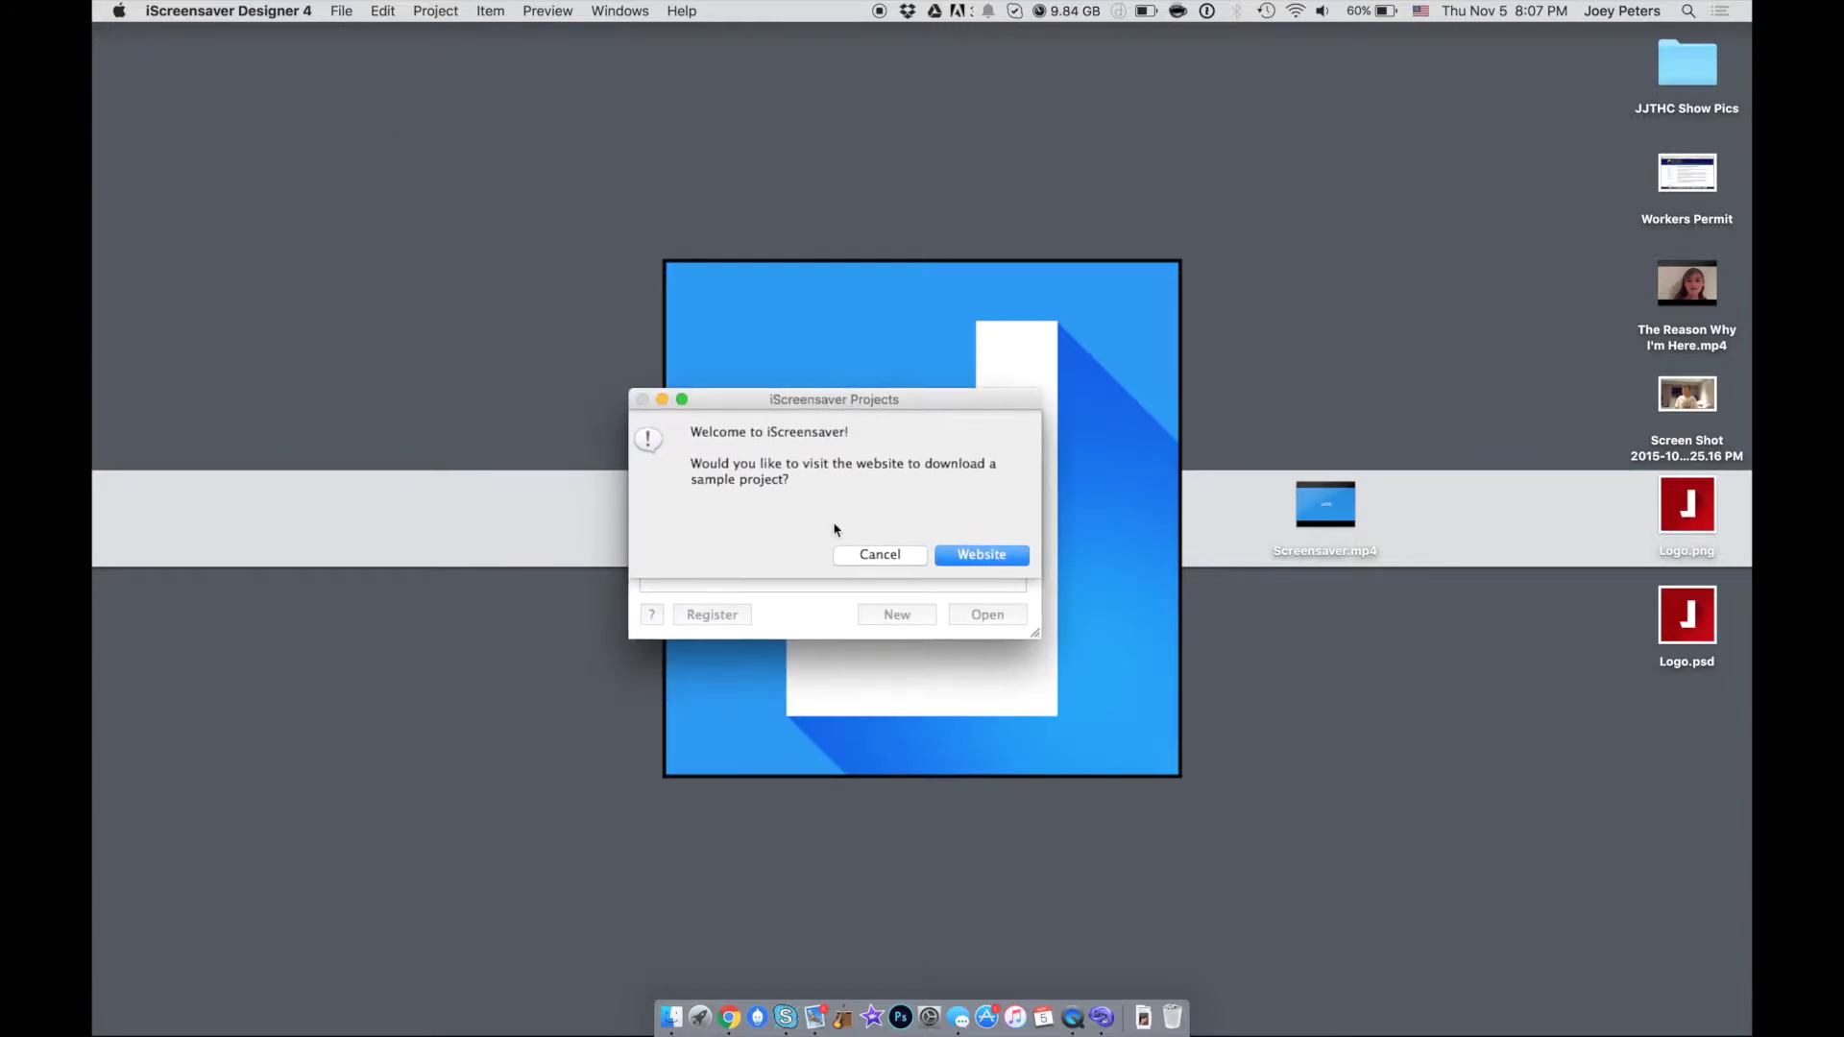
pyautogui.click(853, 557)
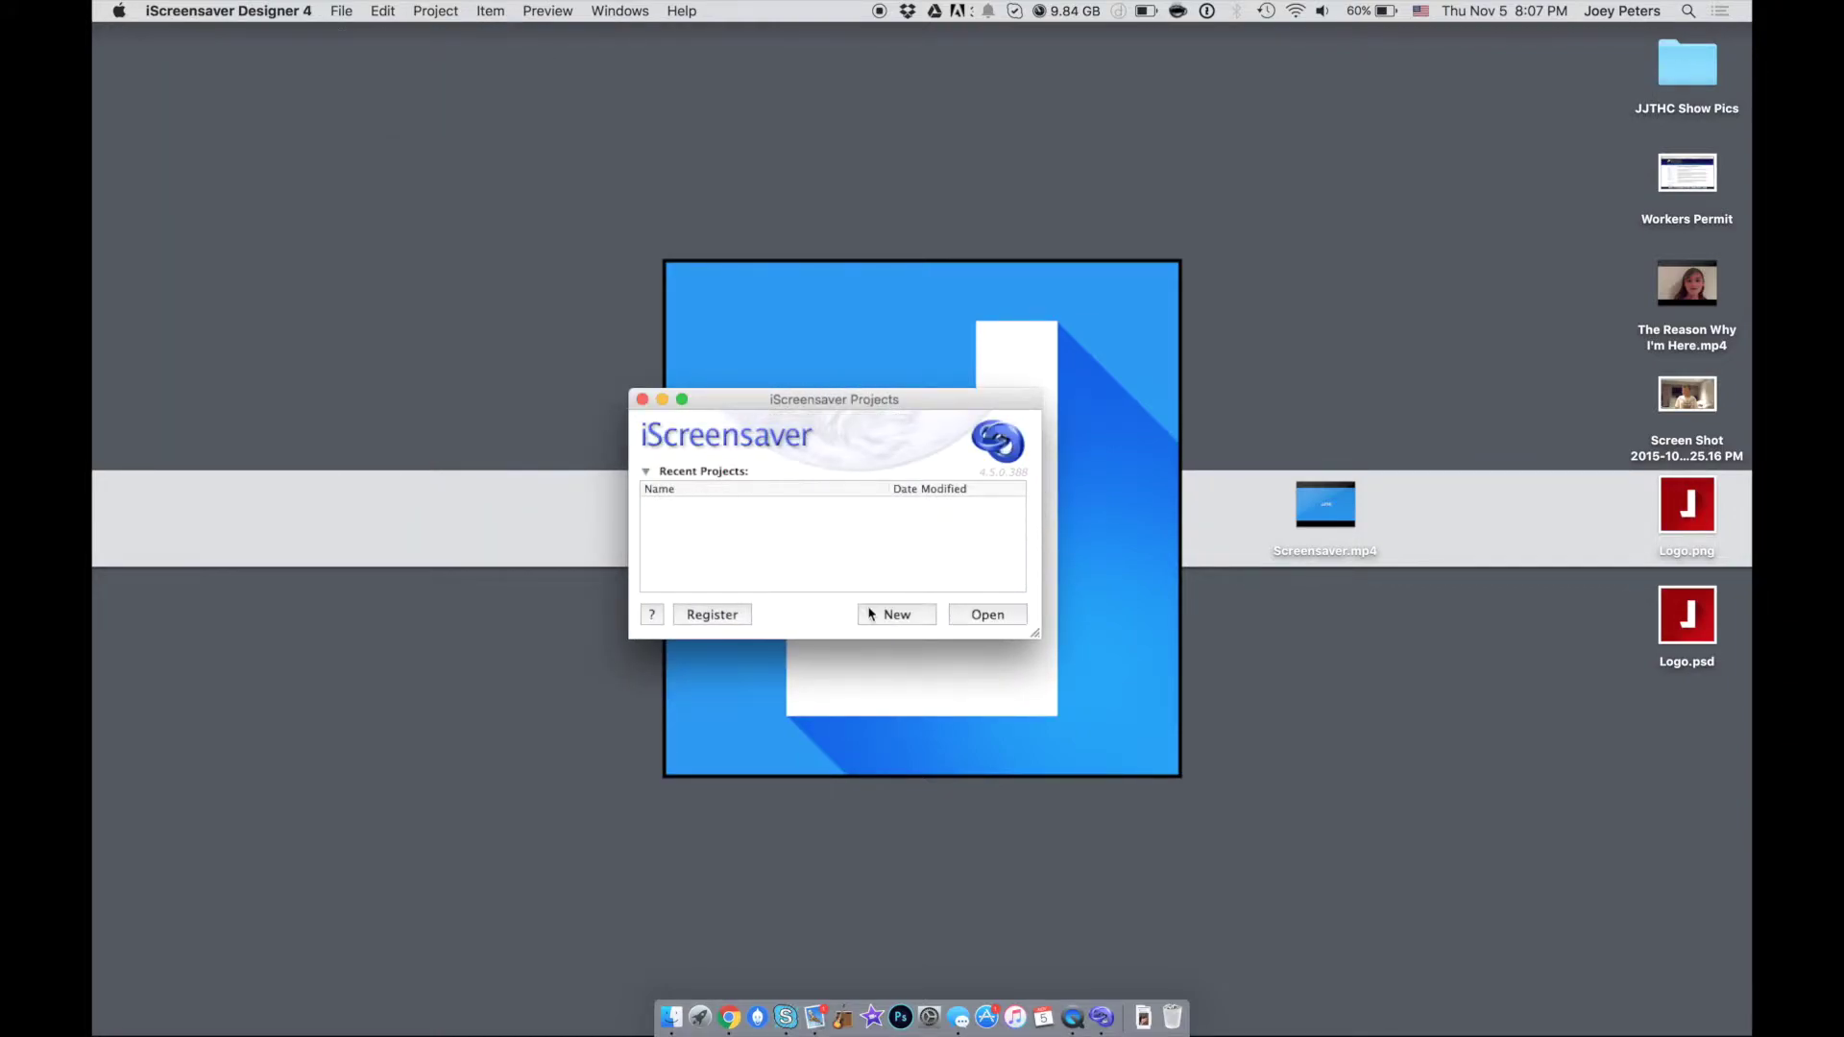
pyautogui.click(871, 614)
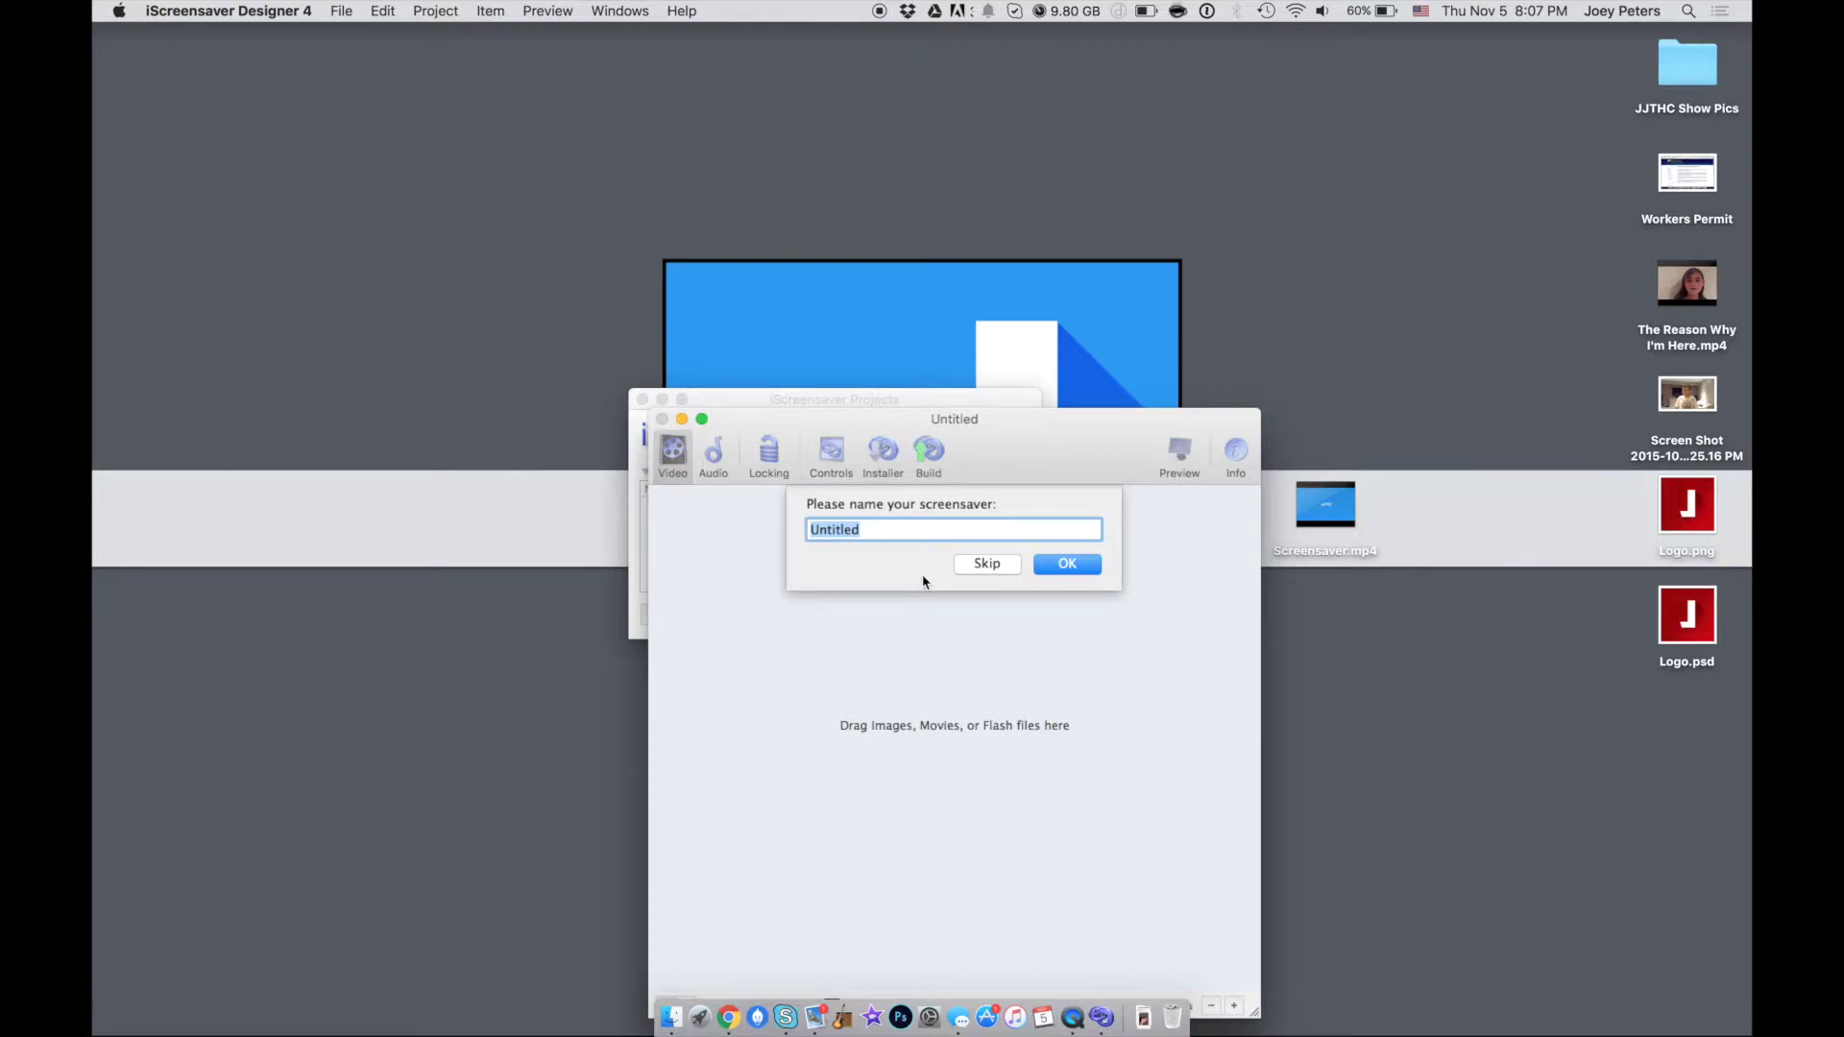
# - Name the project 'Screensaver 1' and drag Screensaver.mp4 from the desktop into its video list
pyautogui.write('Screensaver 1')
pyautogui.click(1063, 566)
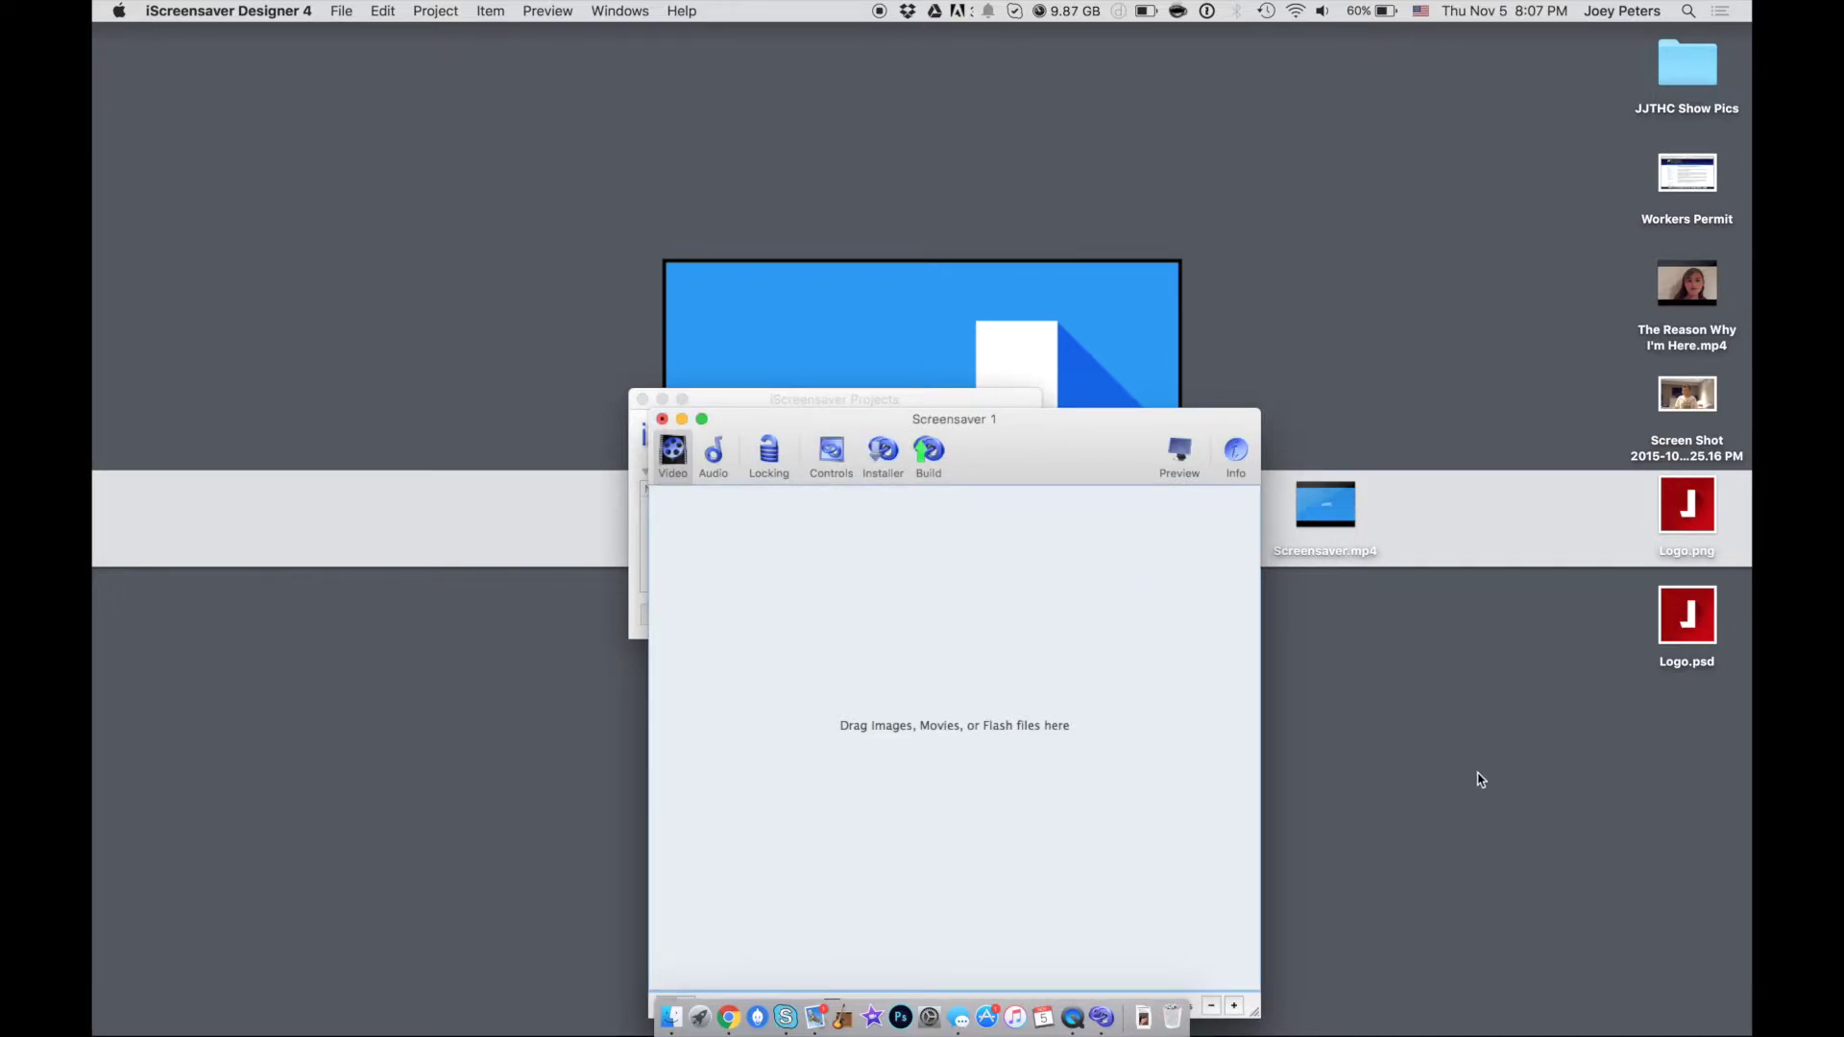
pyautogui.moveTo(1326, 504)
pyautogui.mouseDown()
pyautogui.moveTo(1141, 691)
pyautogui.moveTo(867, 663)
pyautogui.mouseUp()
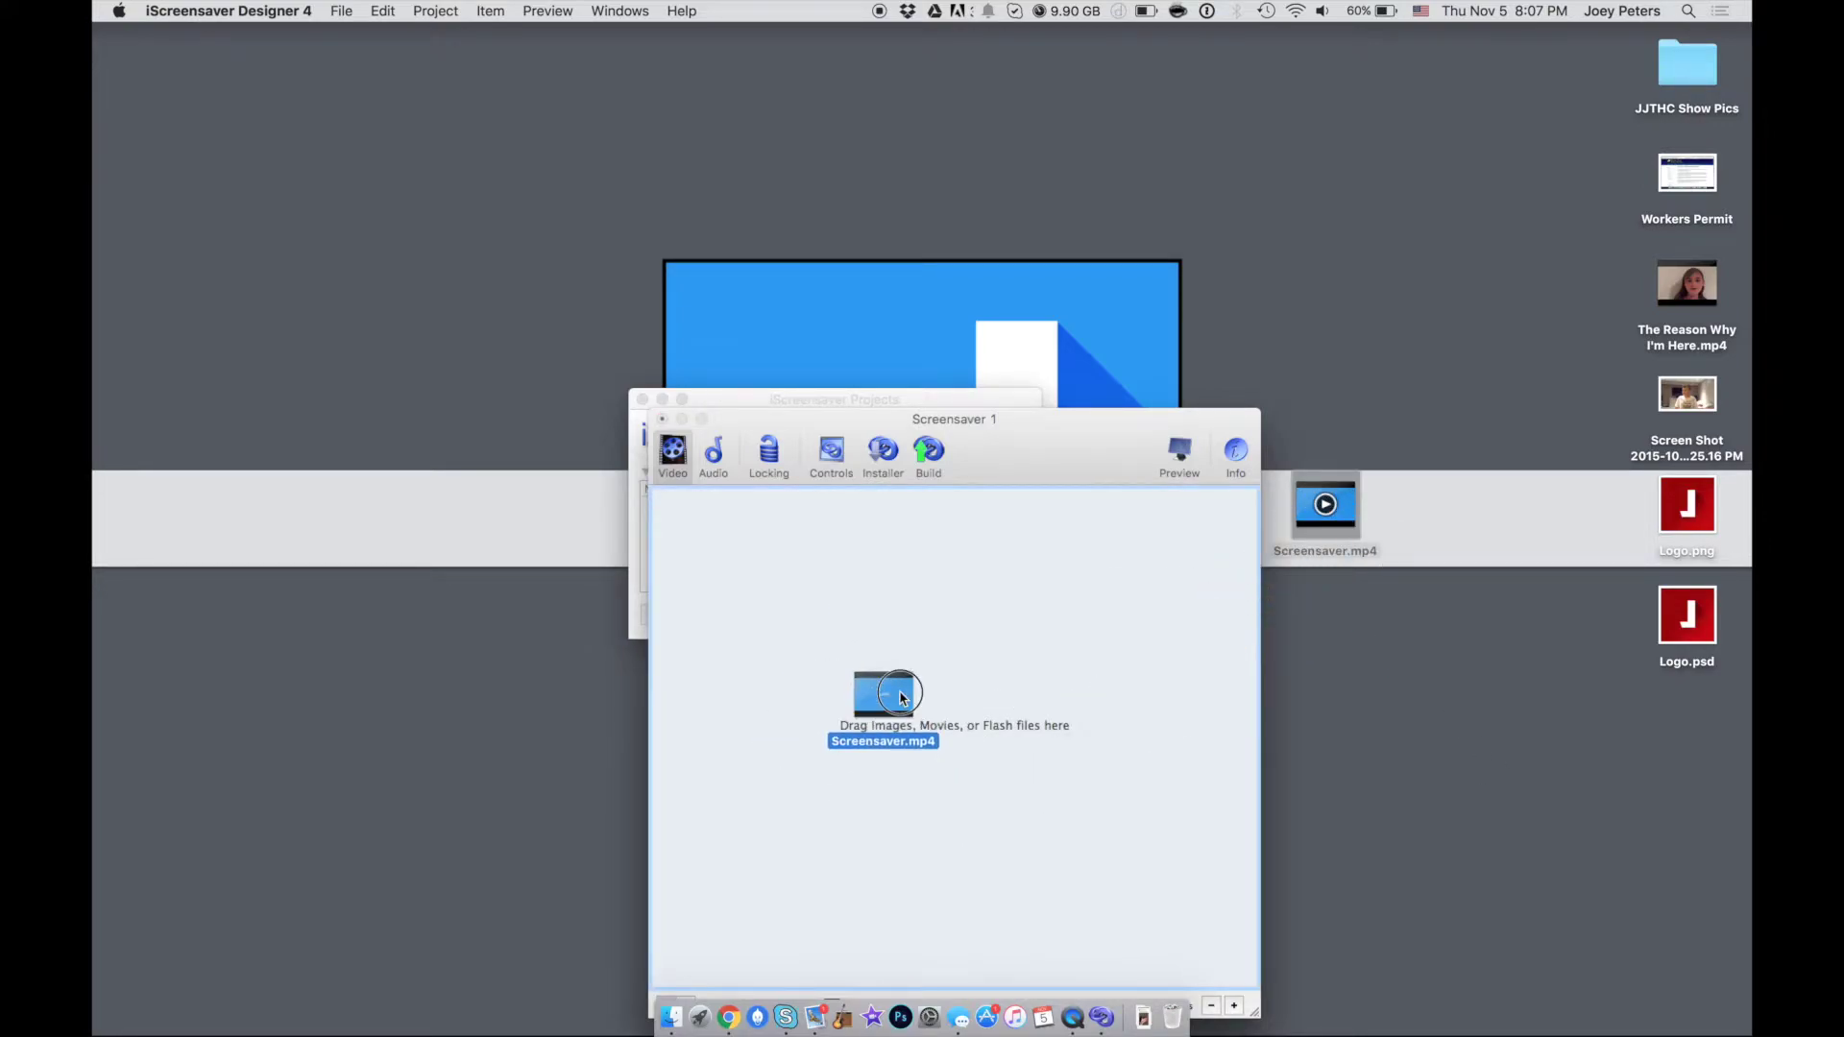
pyautogui.moveTo(1323, 507)
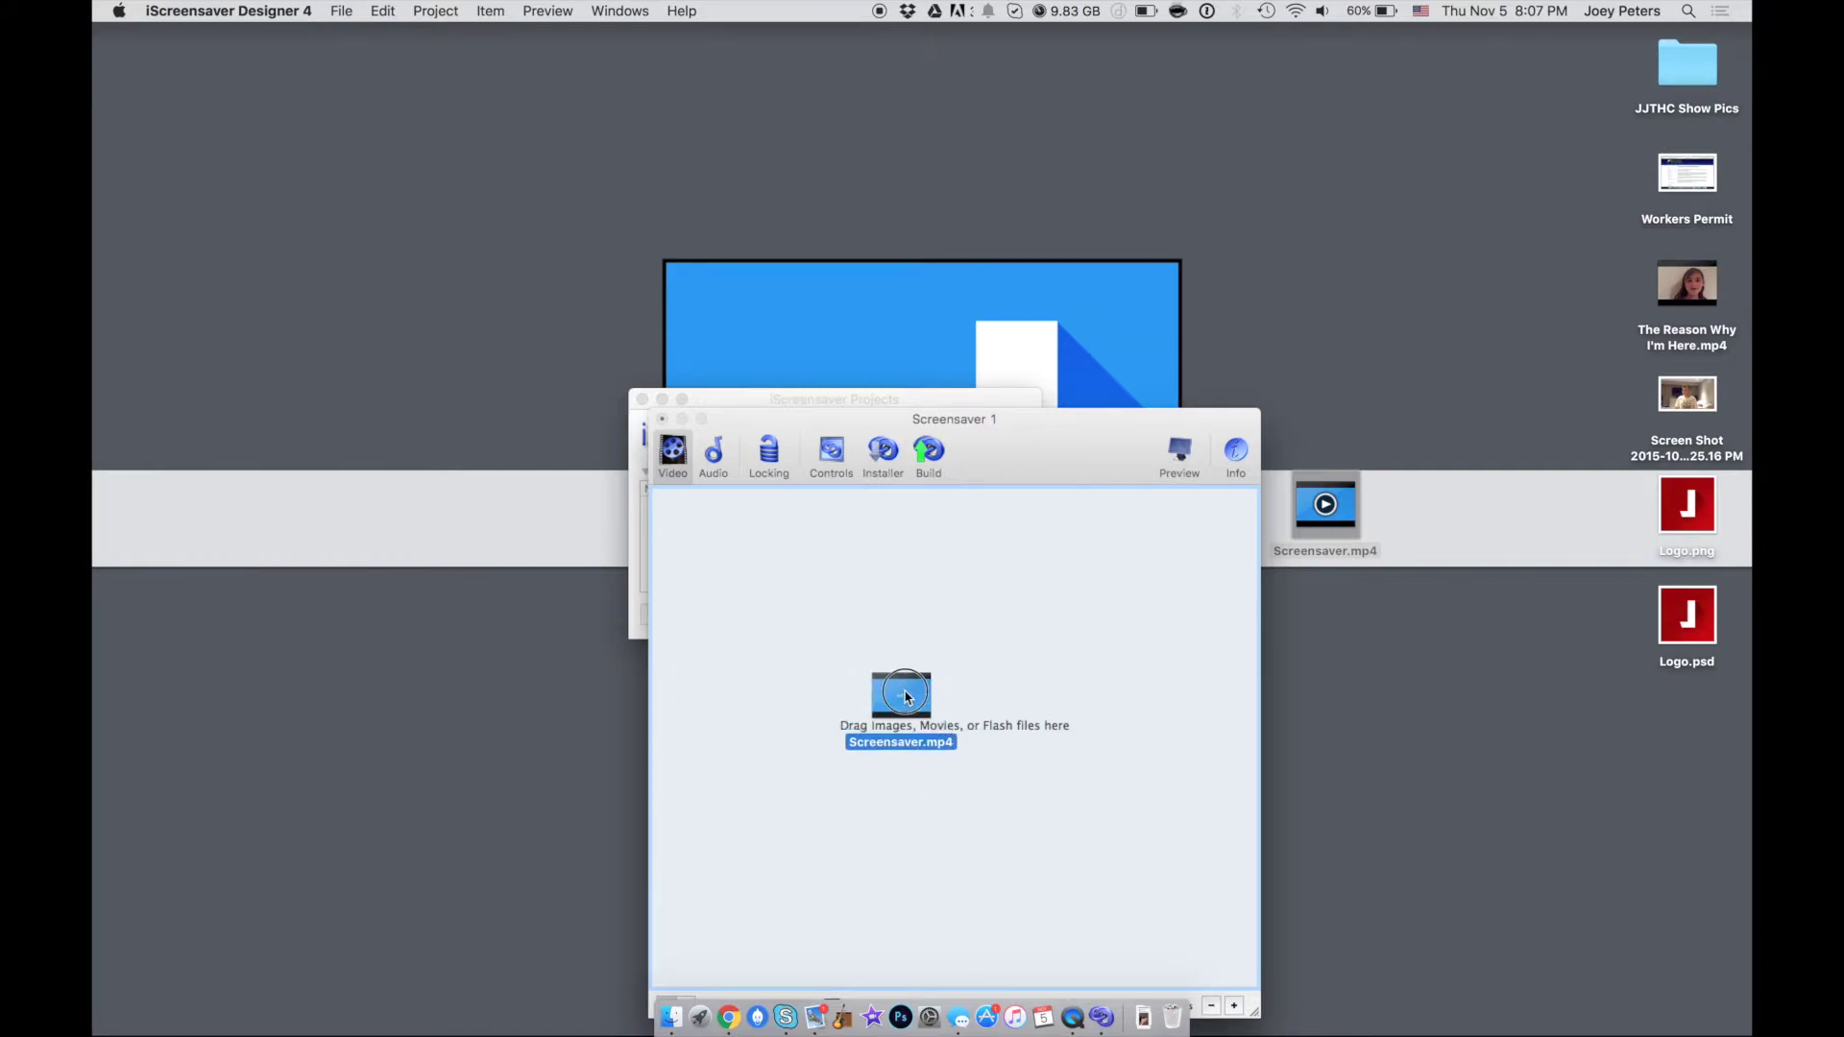
pyautogui.moveTo(867, 662); pyautogui.dragTo(877, 659)
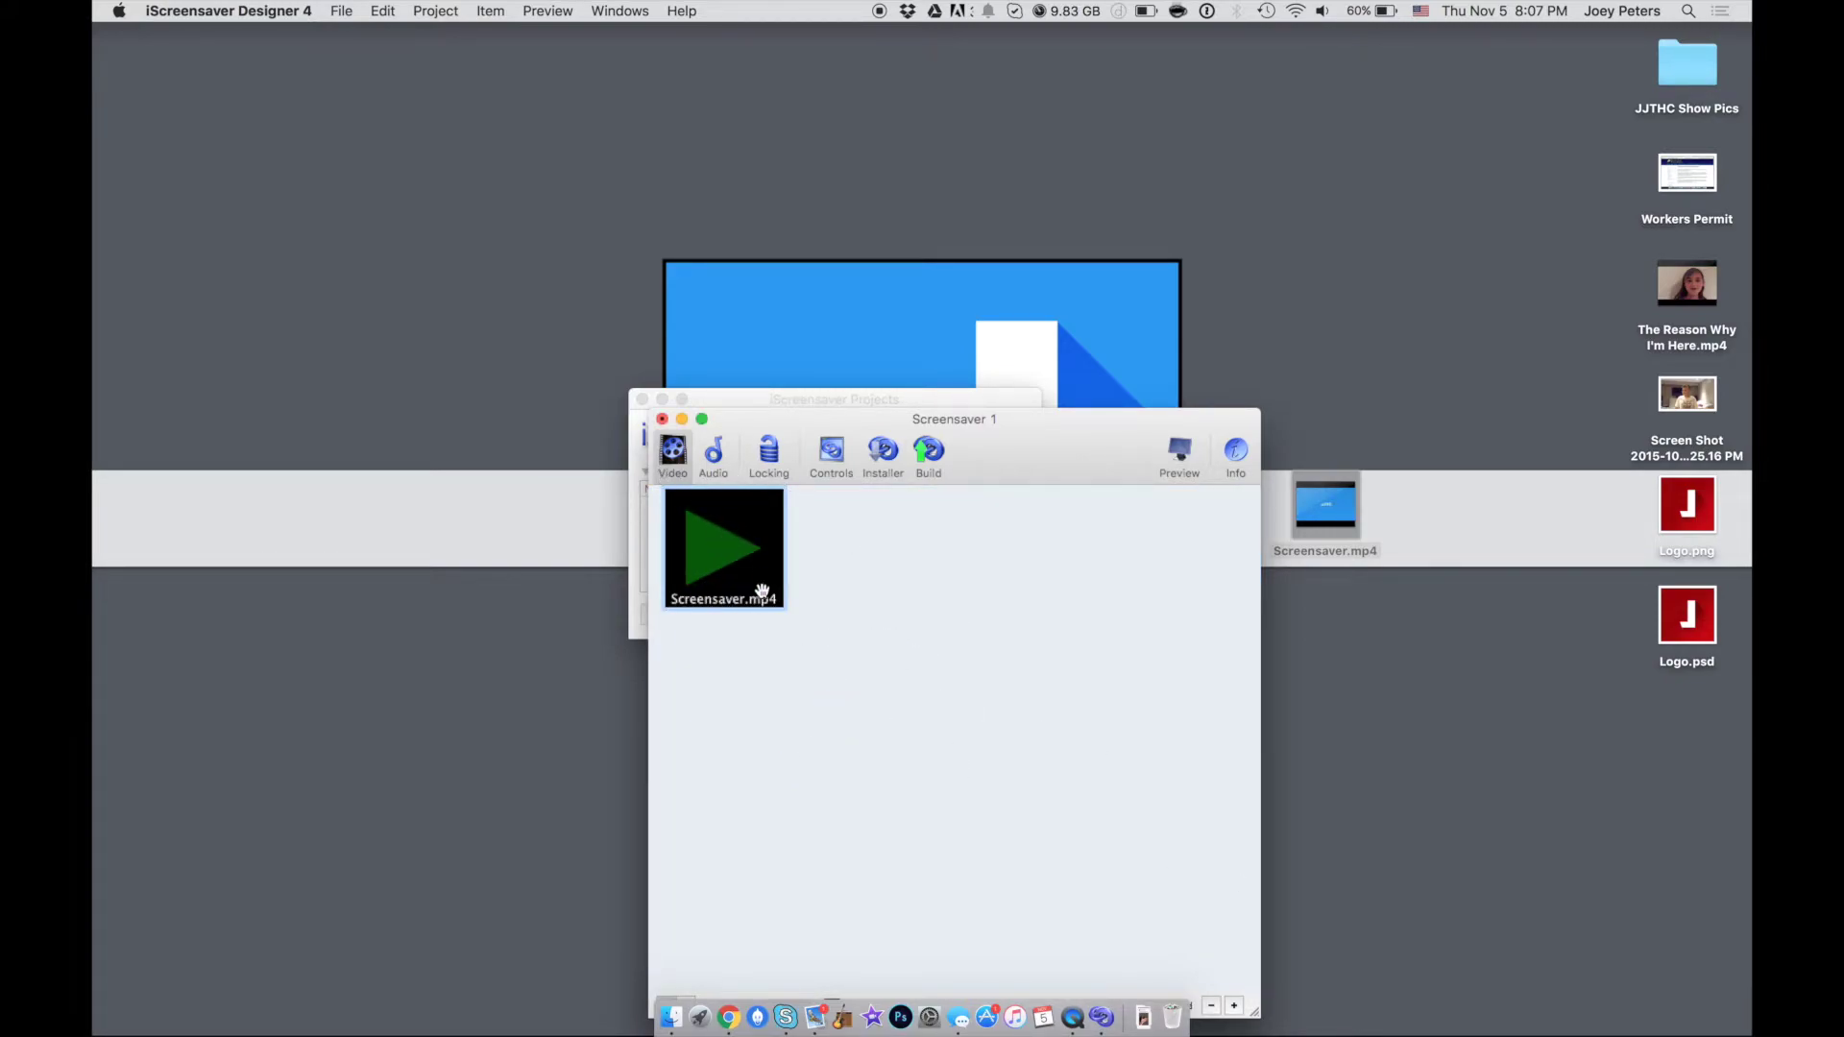
pyautogui.doubleClick(1308, 522)
pyautogui.moveTo(934, 490)
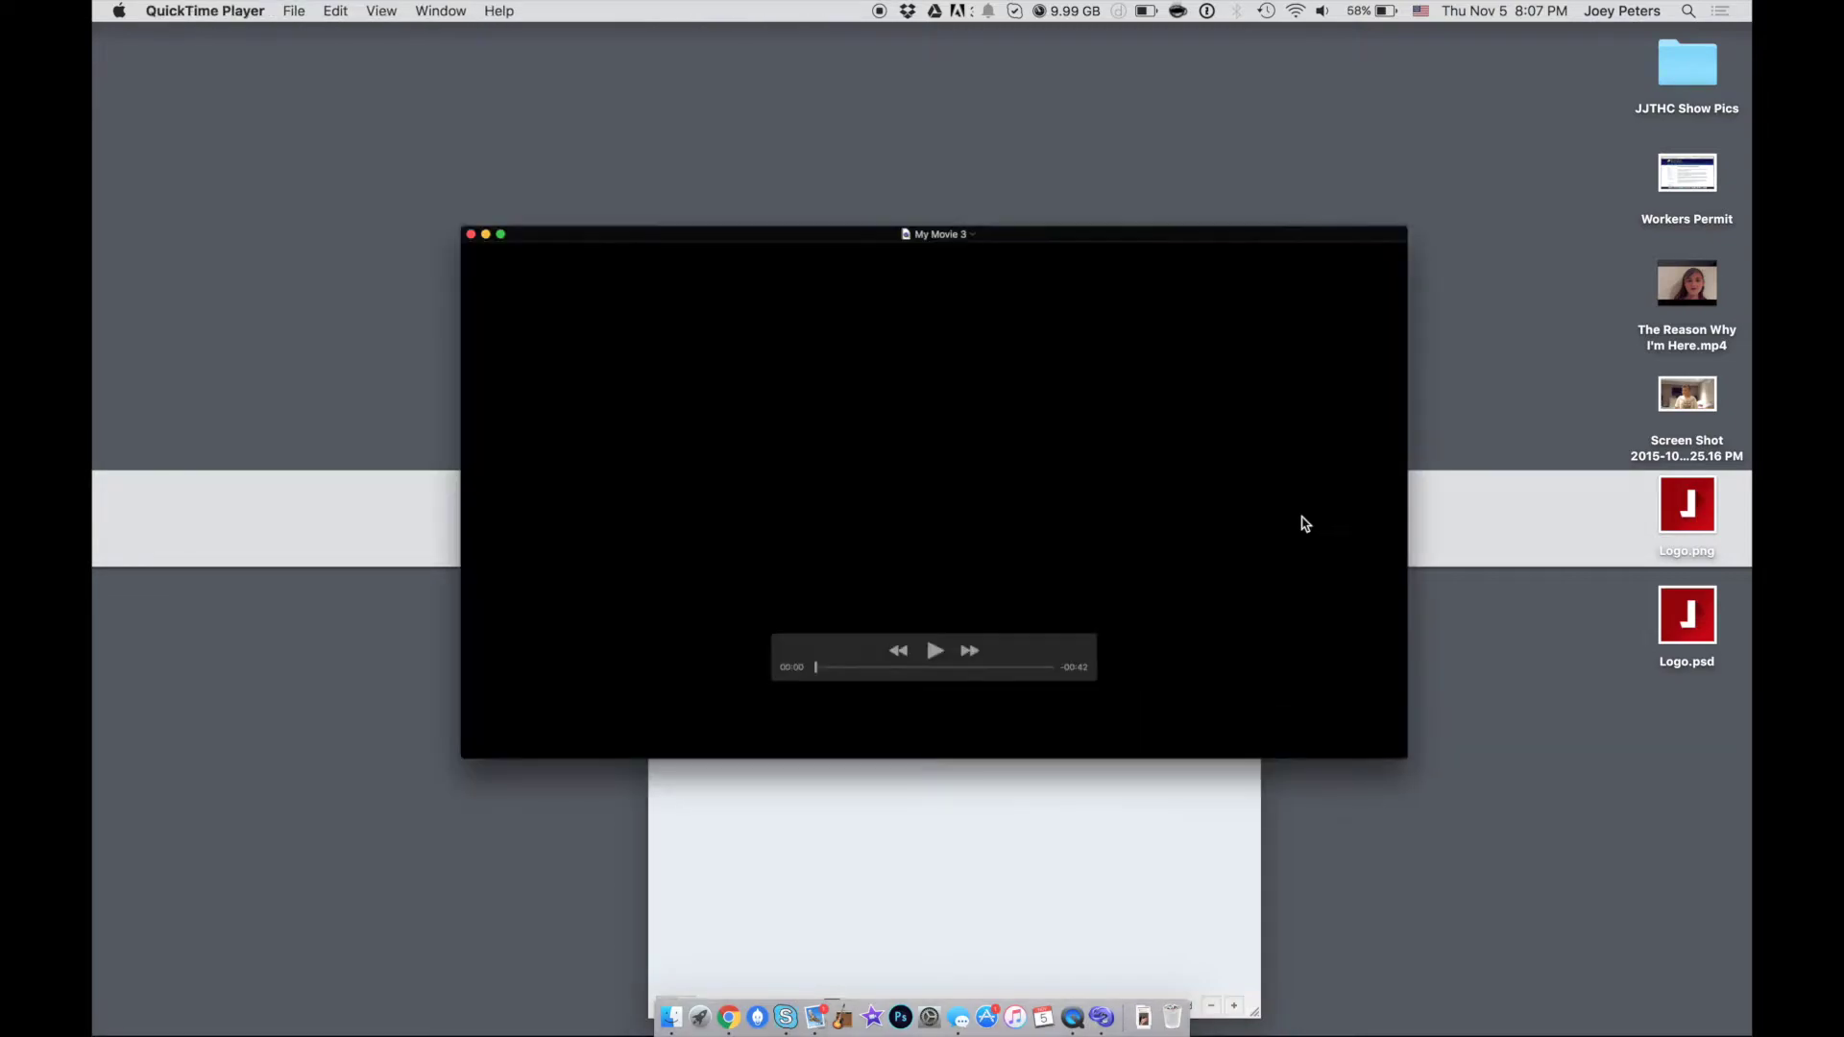
# - Play the JJTHC logo video to the end in QuickTime Player, then close it
pyautogui.click(793, 699)
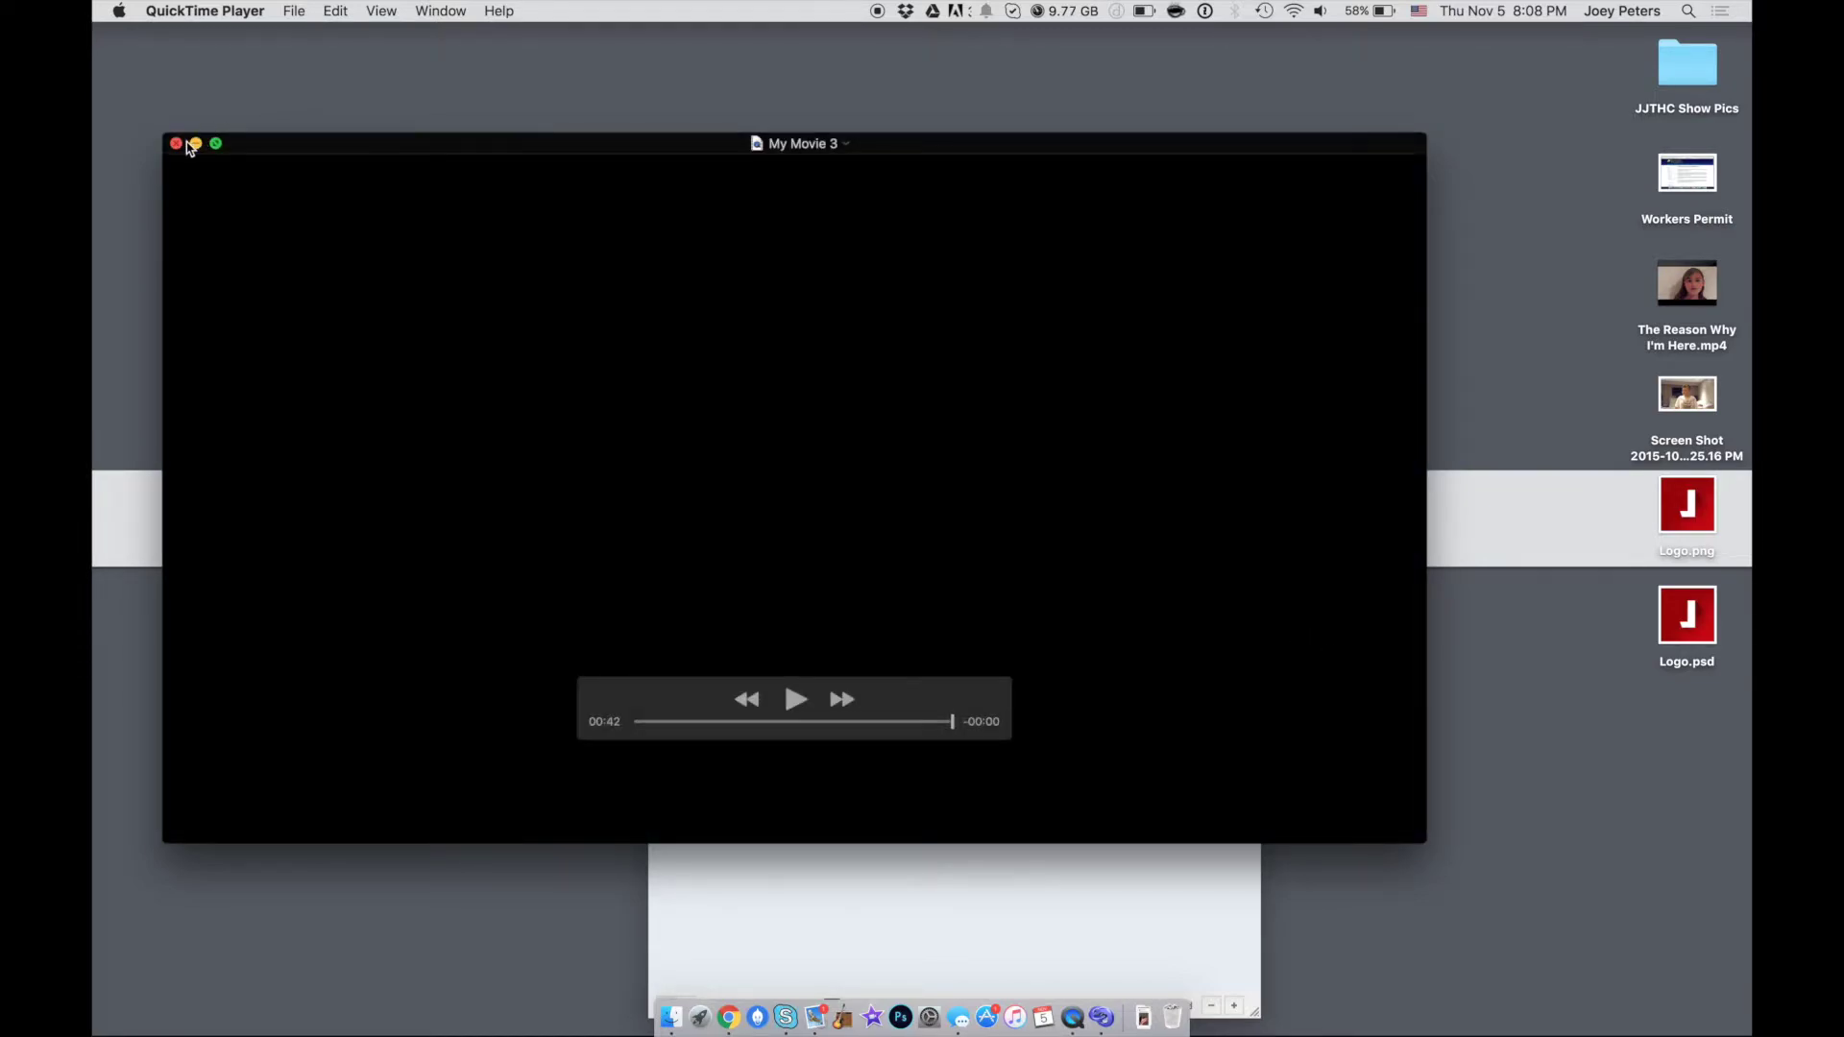
pyautogui.click(176, 144)
pyautogui.click(976, 609)
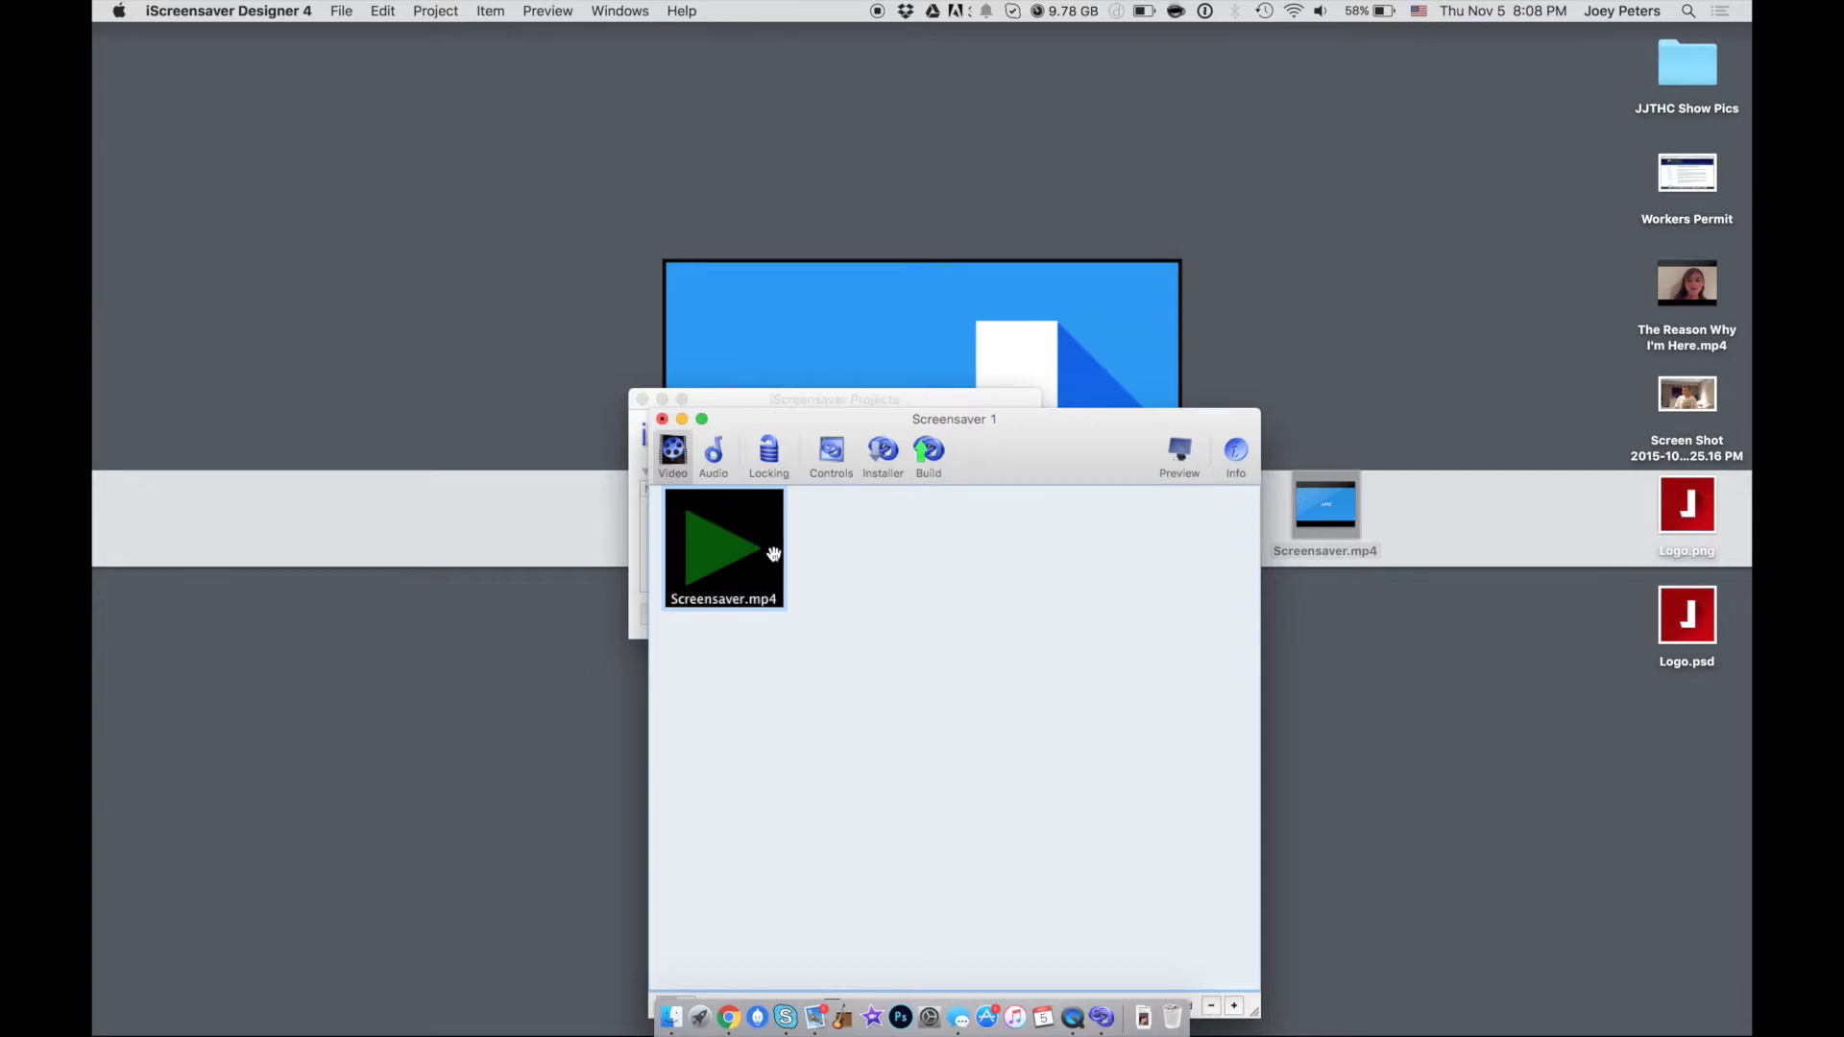
# - Change the author to JJTHC in Build settings, keeping the Mac and Windows builds enabled
pyautogui.click(927, 459)
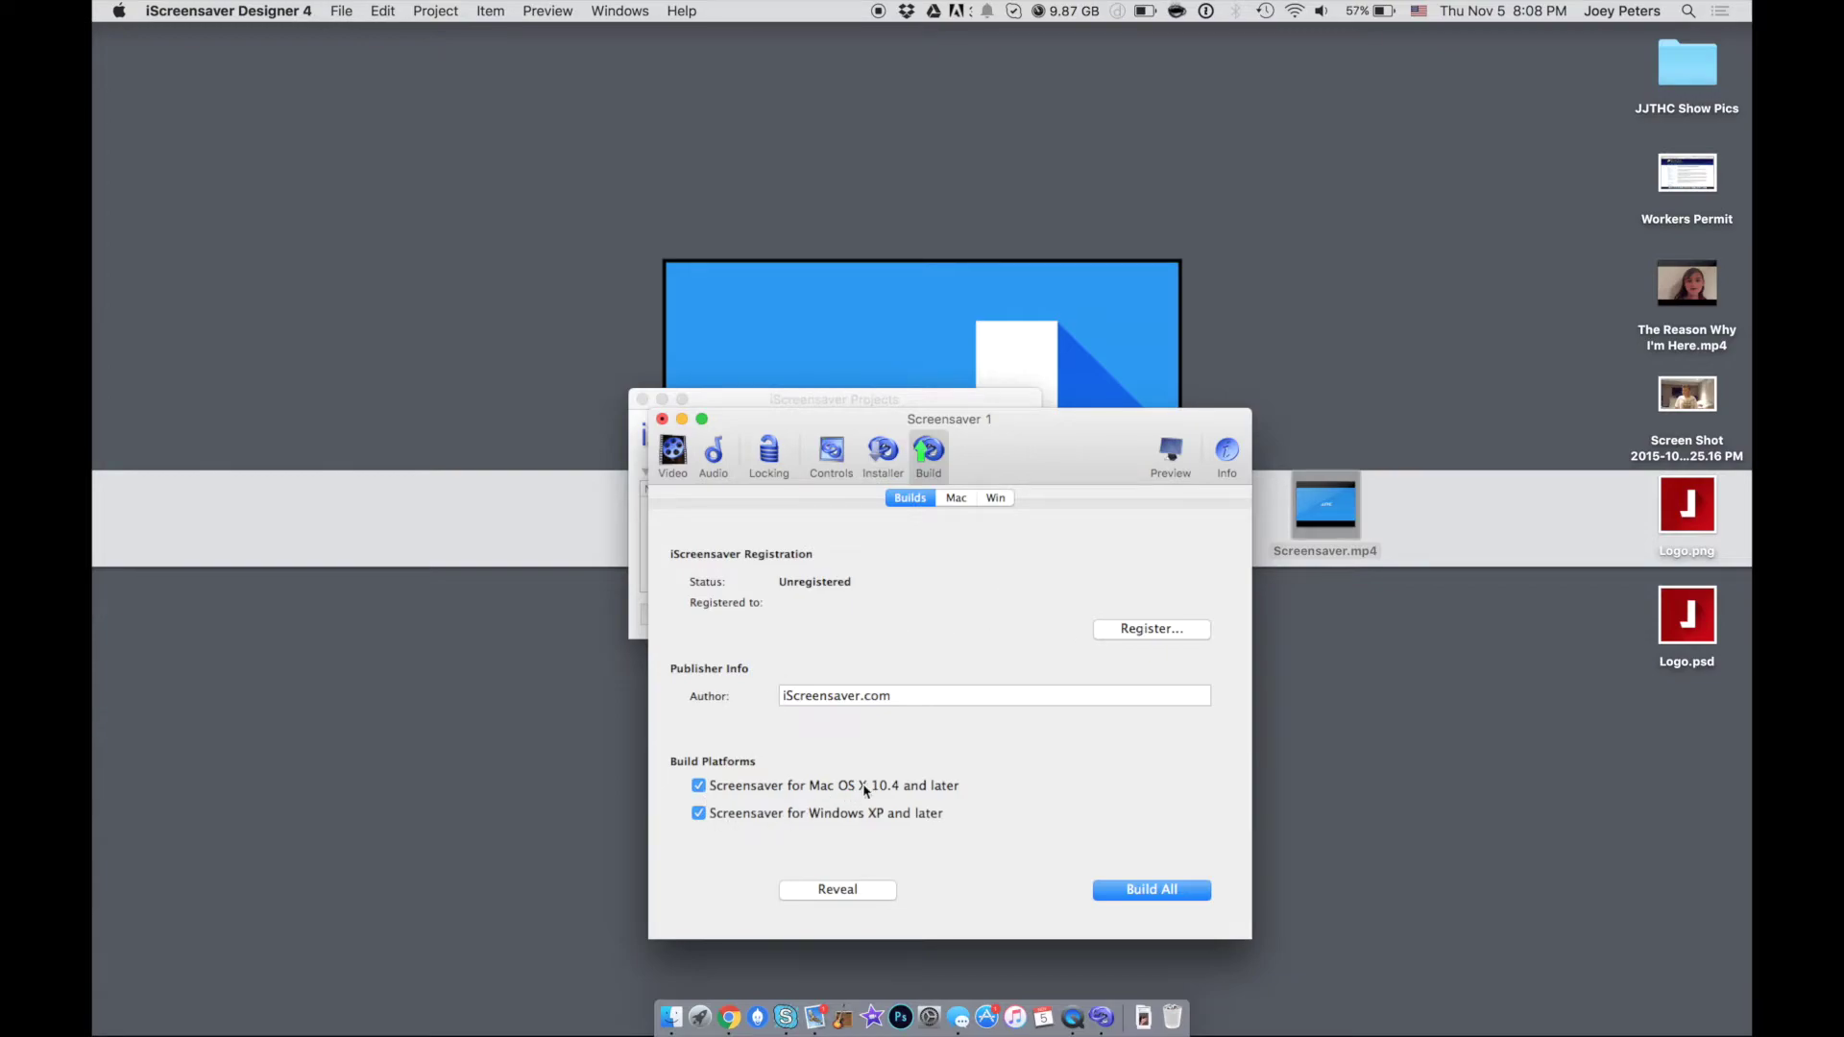
pyautogui.tripleClick(893, 702)
pyautogui.press('BackSpace')
pyautogui.write('JJTHC')
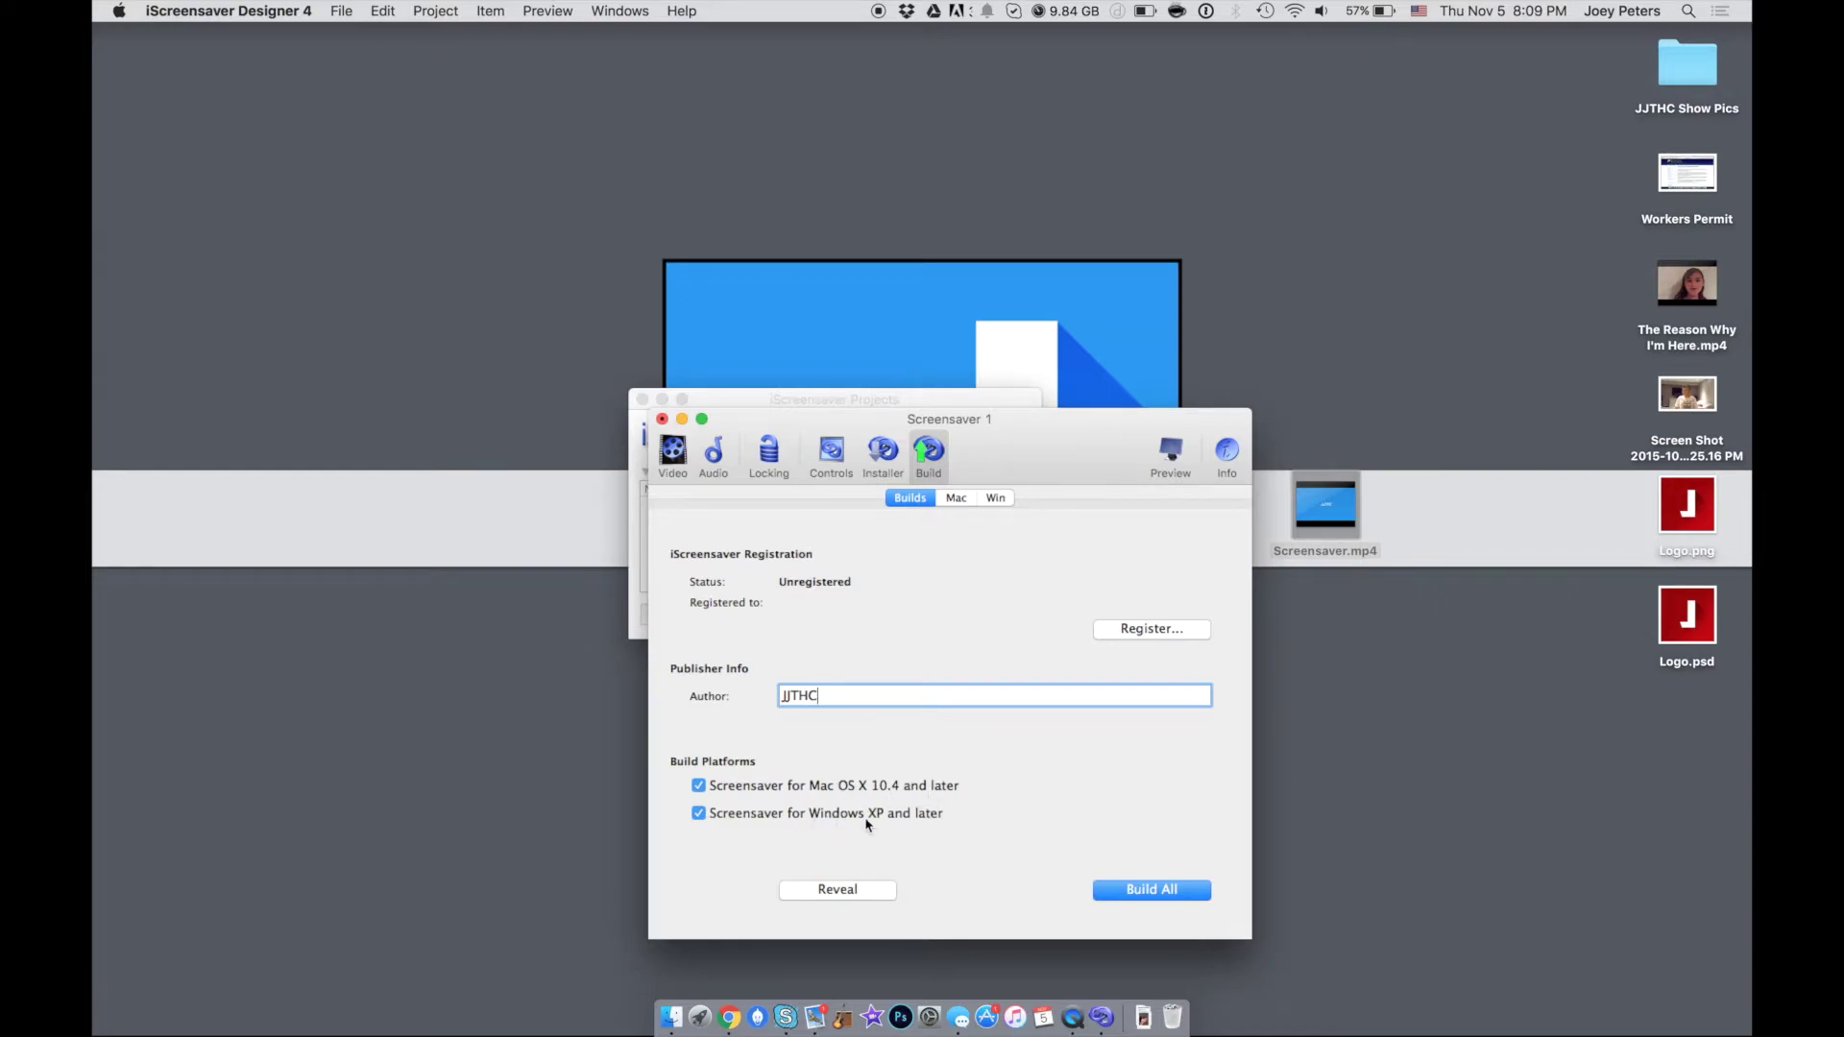
pyautogui.click(698, 814)
pyautogui.click(700, 814)
# - Start Build All and dismiss the save-before-building warning
pyautogui.click(1166, 891)
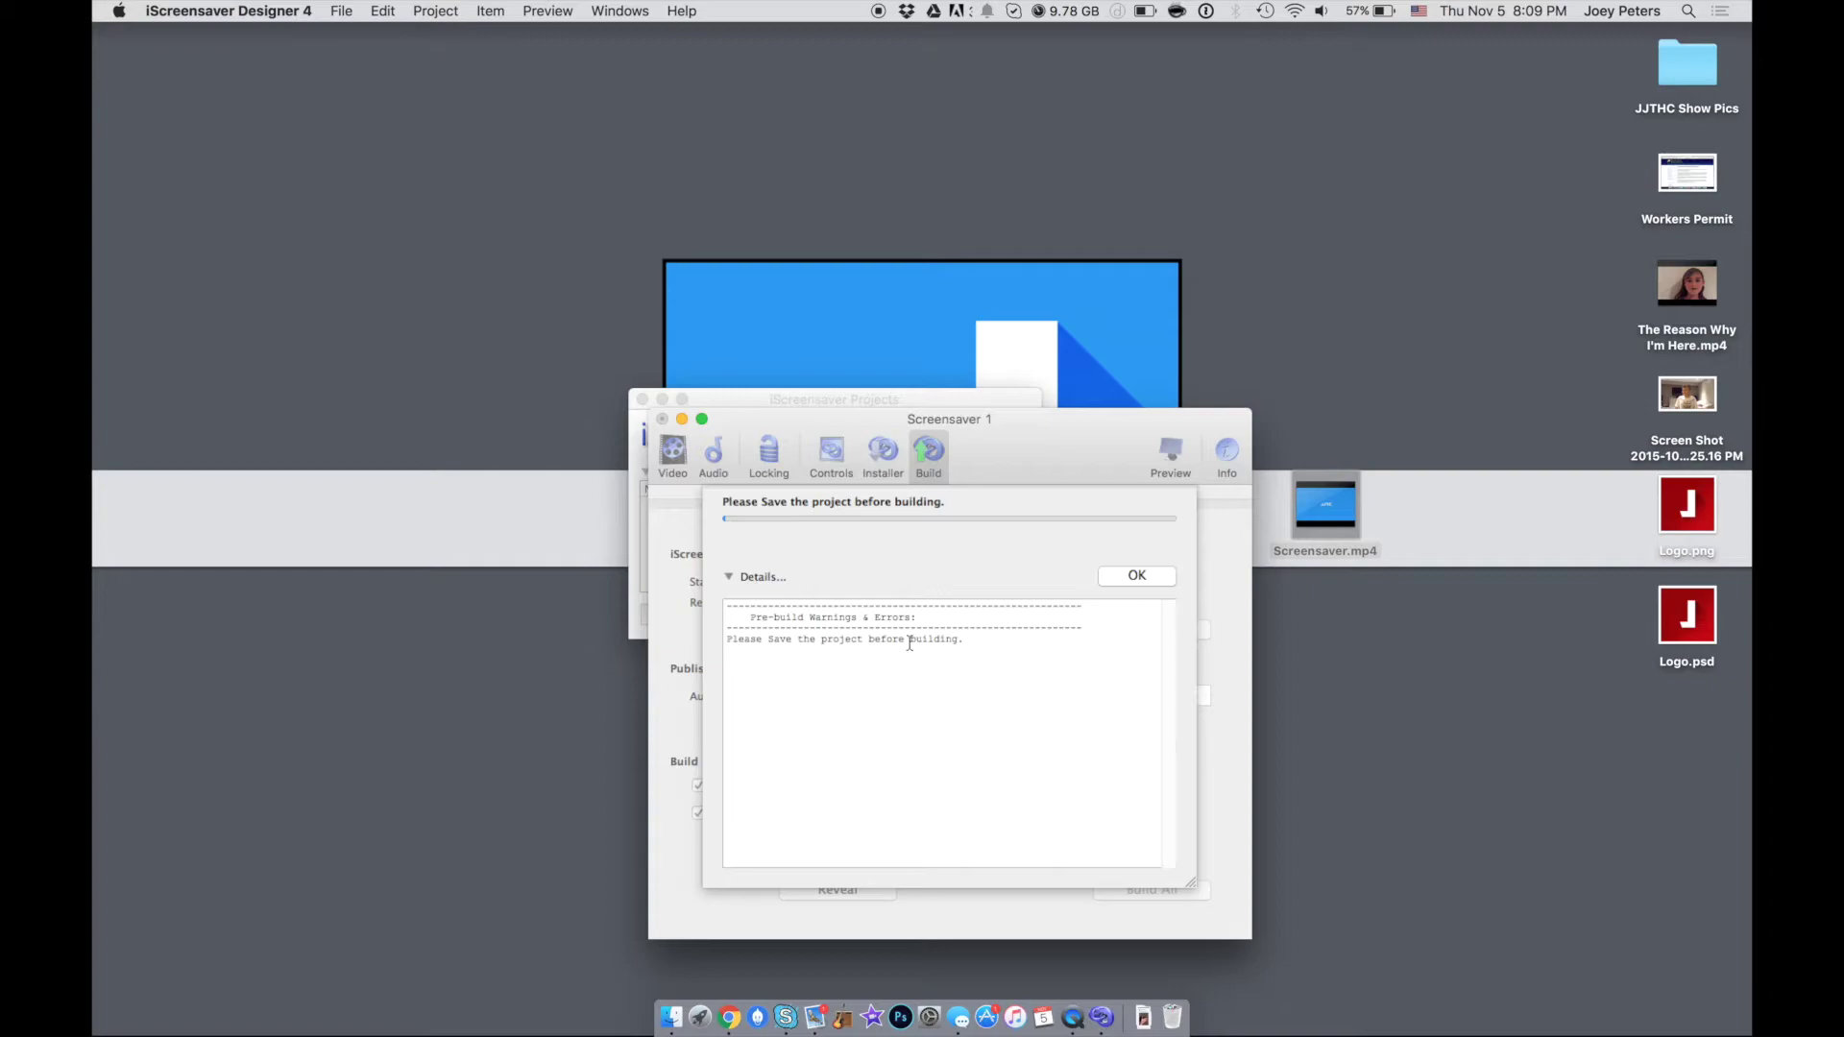
pyautogui.click(1122, 575)
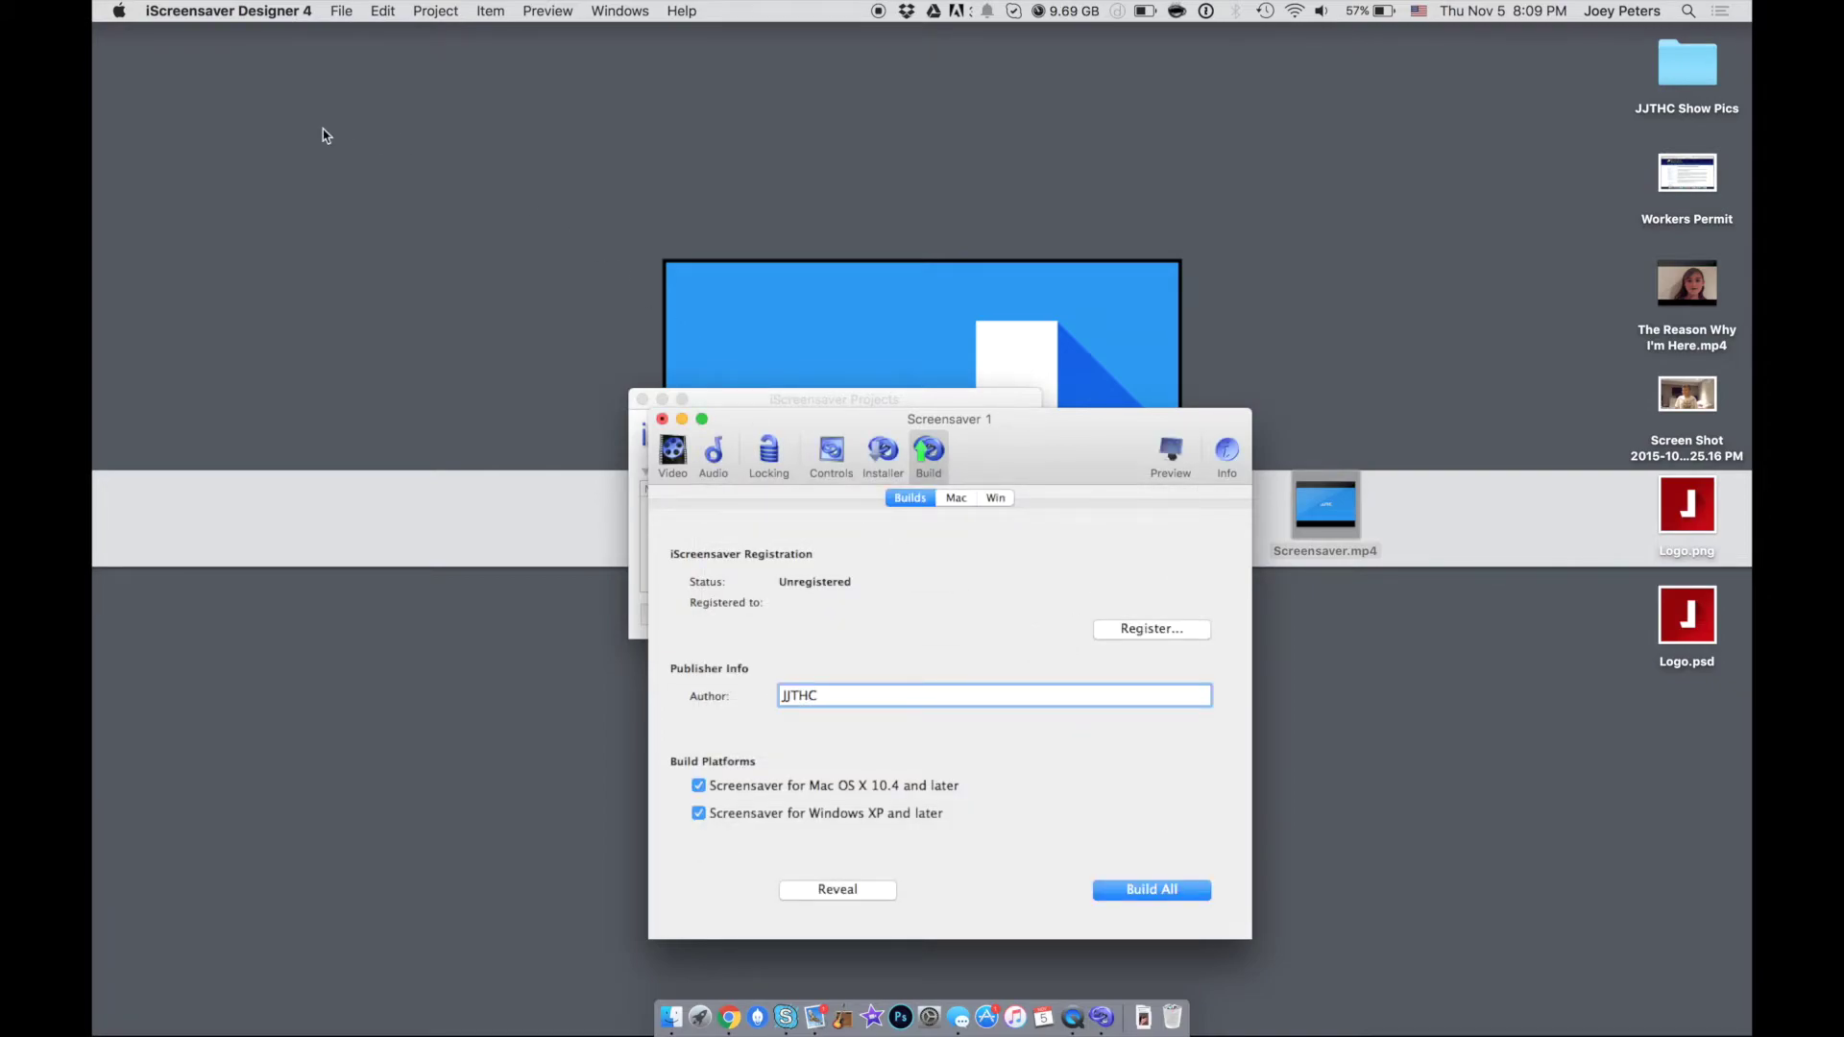
pyautogui.click(342, 10)
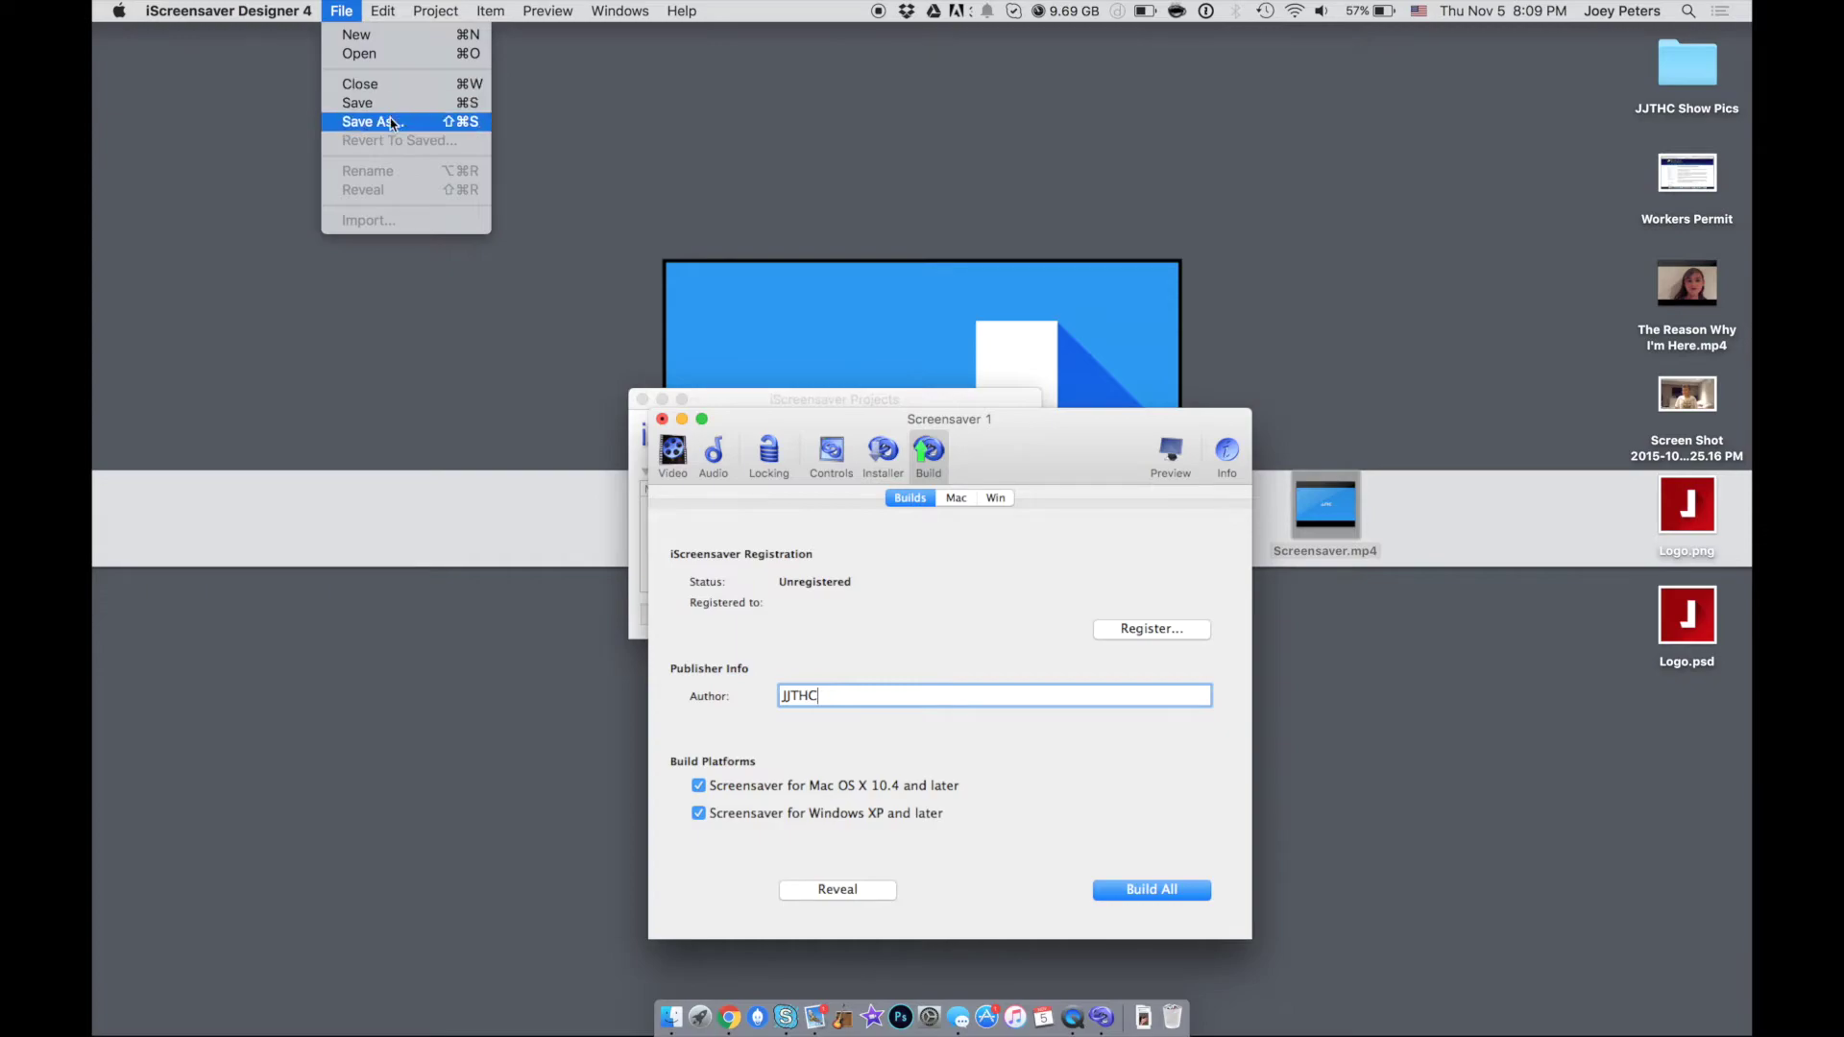
# - Save the project as Screensaver 1 and build it for Mac and Windows
pyautogui.click(374, 121)
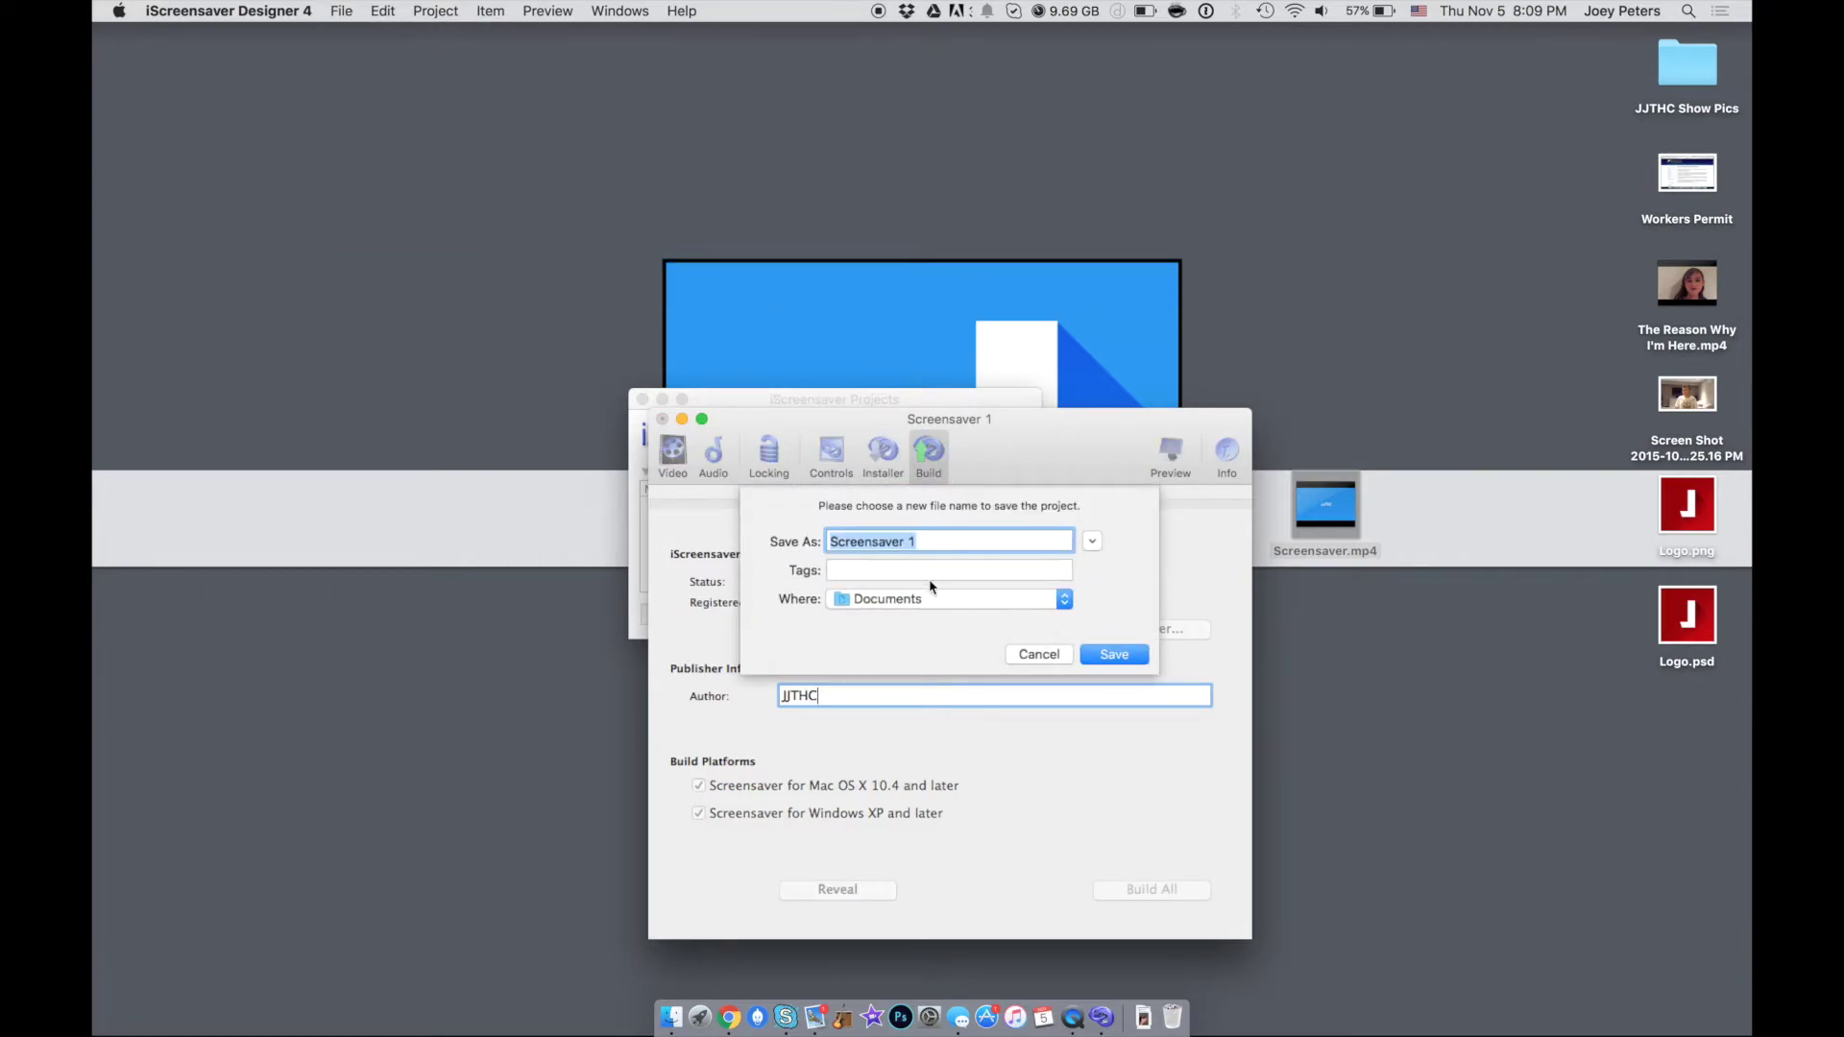
pyautogui.click(1106, 658)
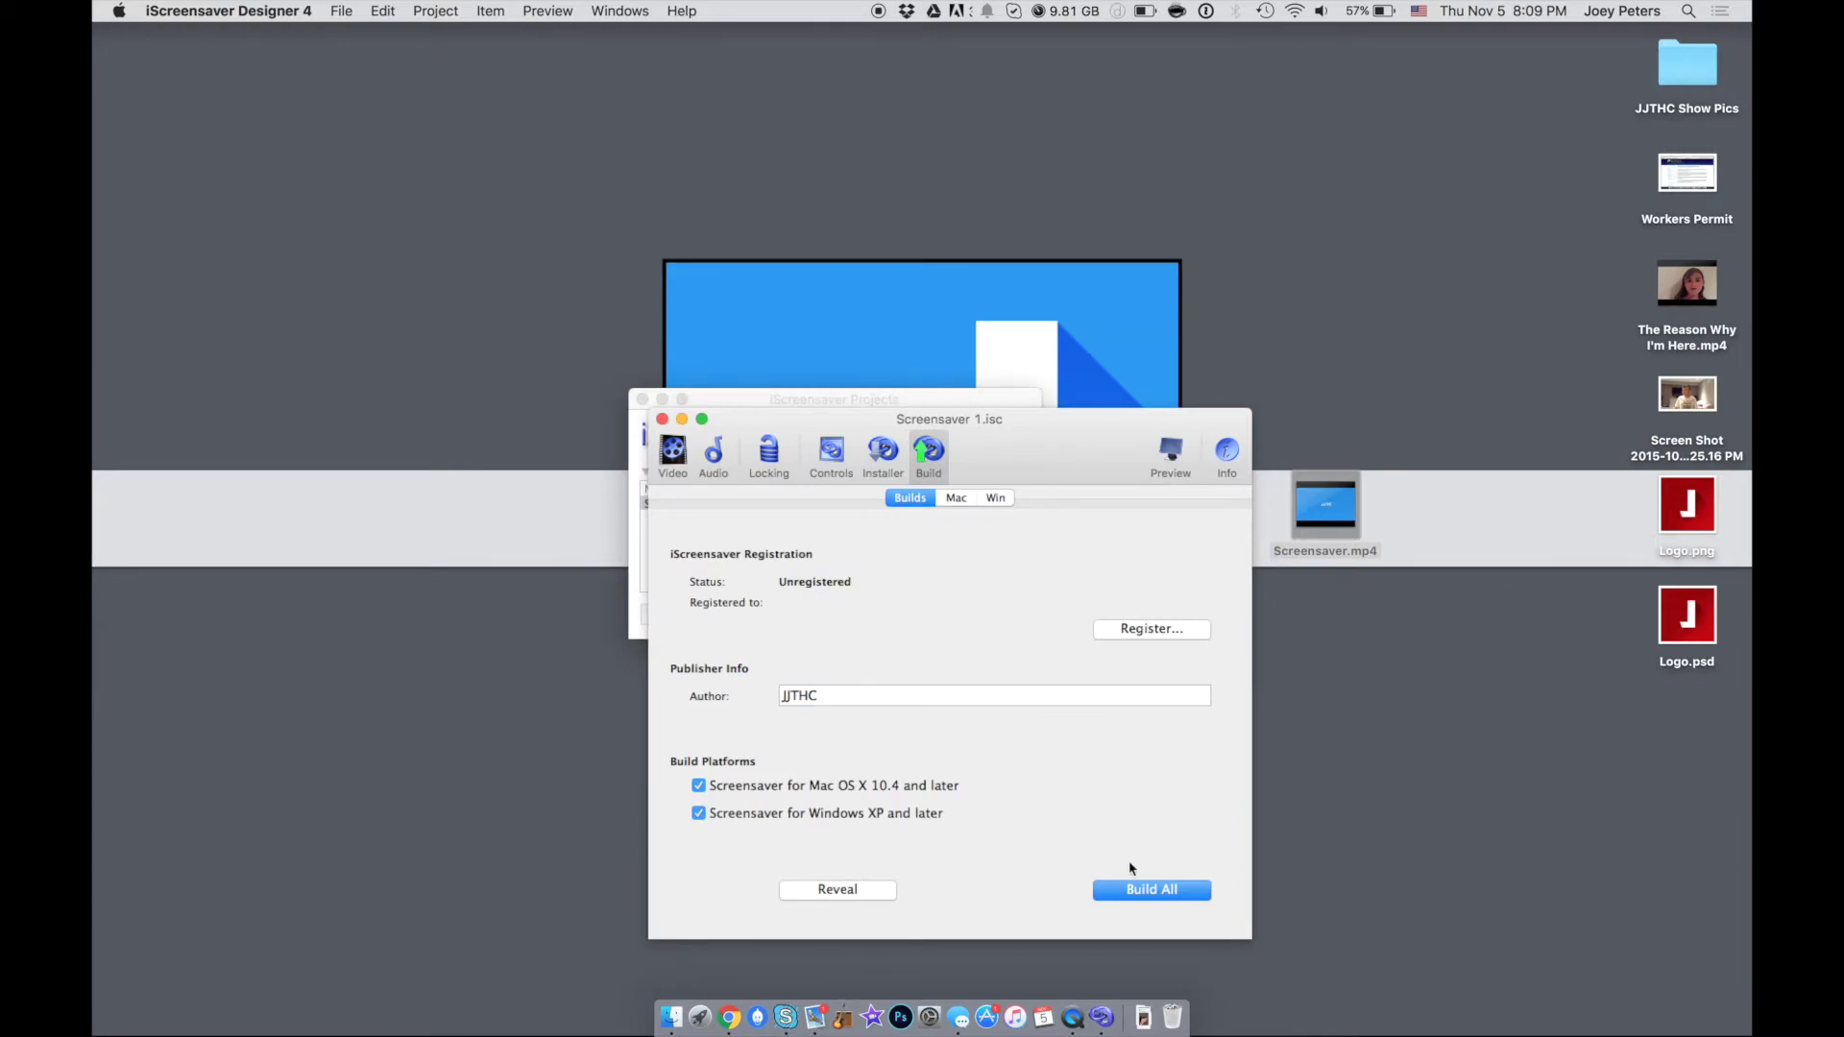
pyautogui.click(1140, 893)
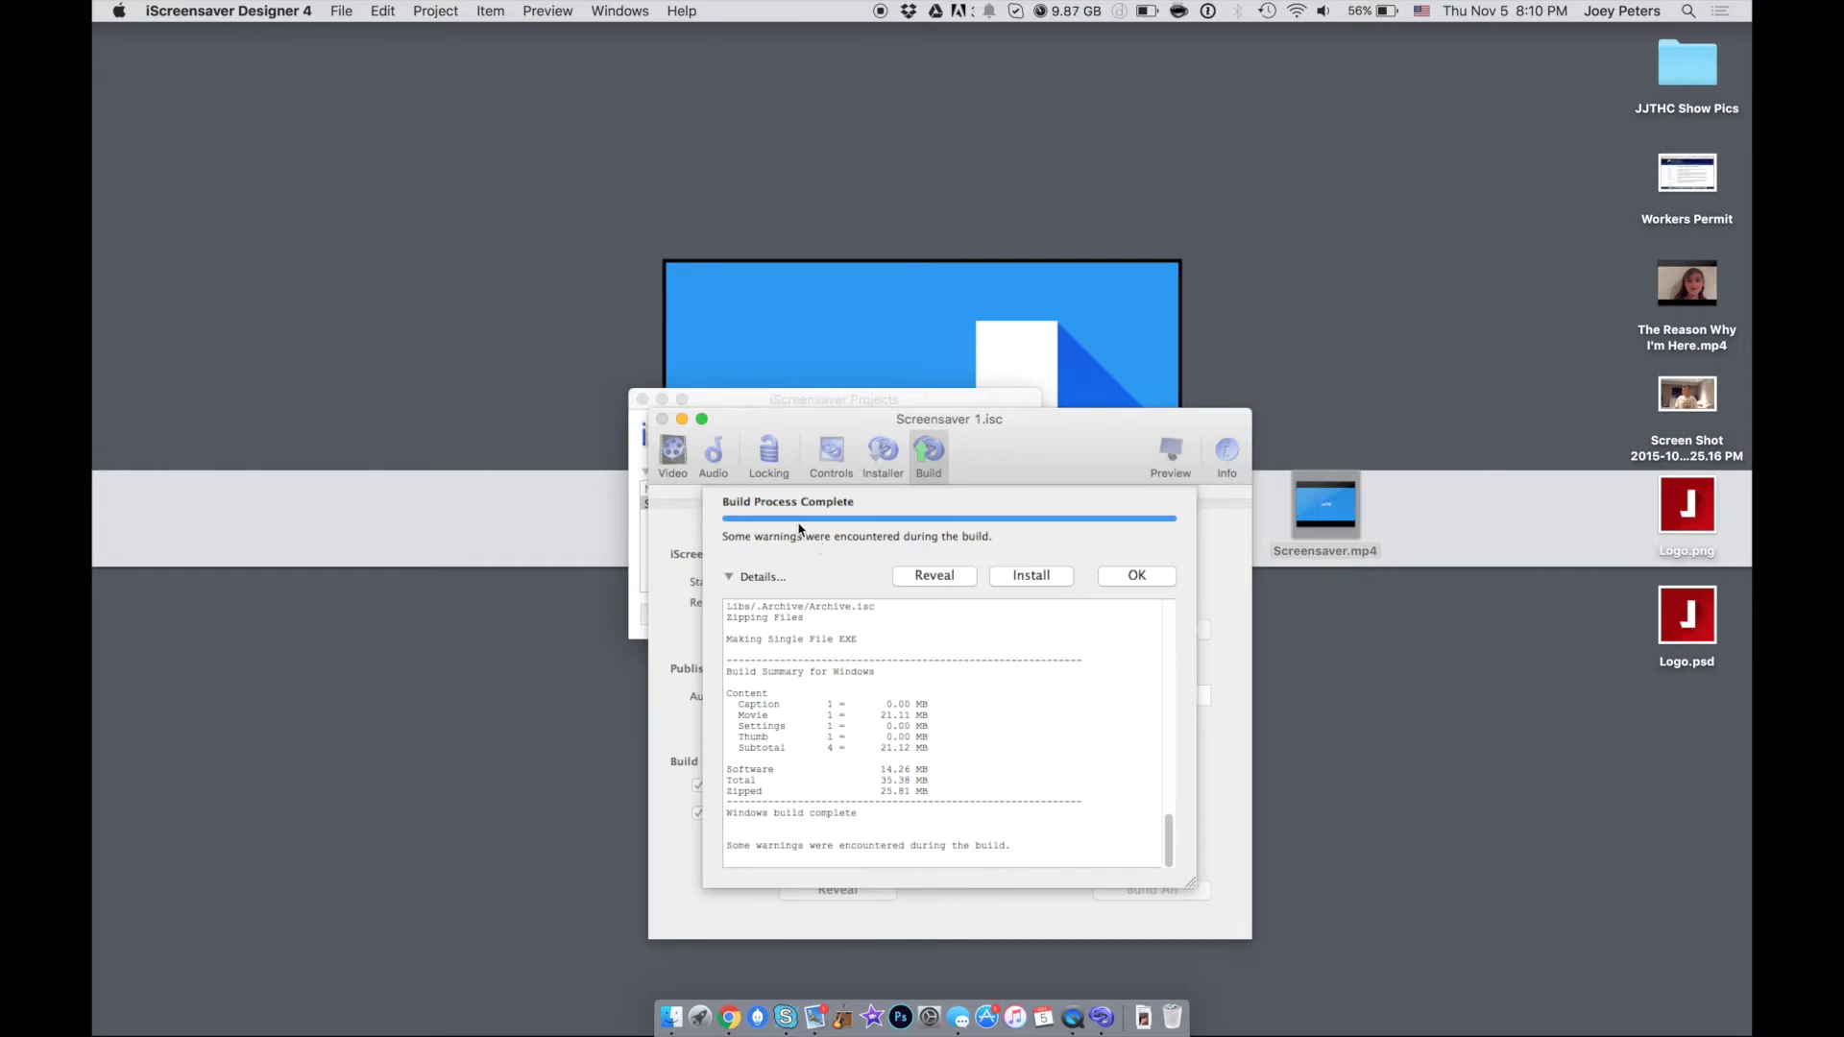
# - Install the built Screensaver 1, accepting the unregistered warning and skipping the QuickTime update
pyautogui.click(1024, 580)
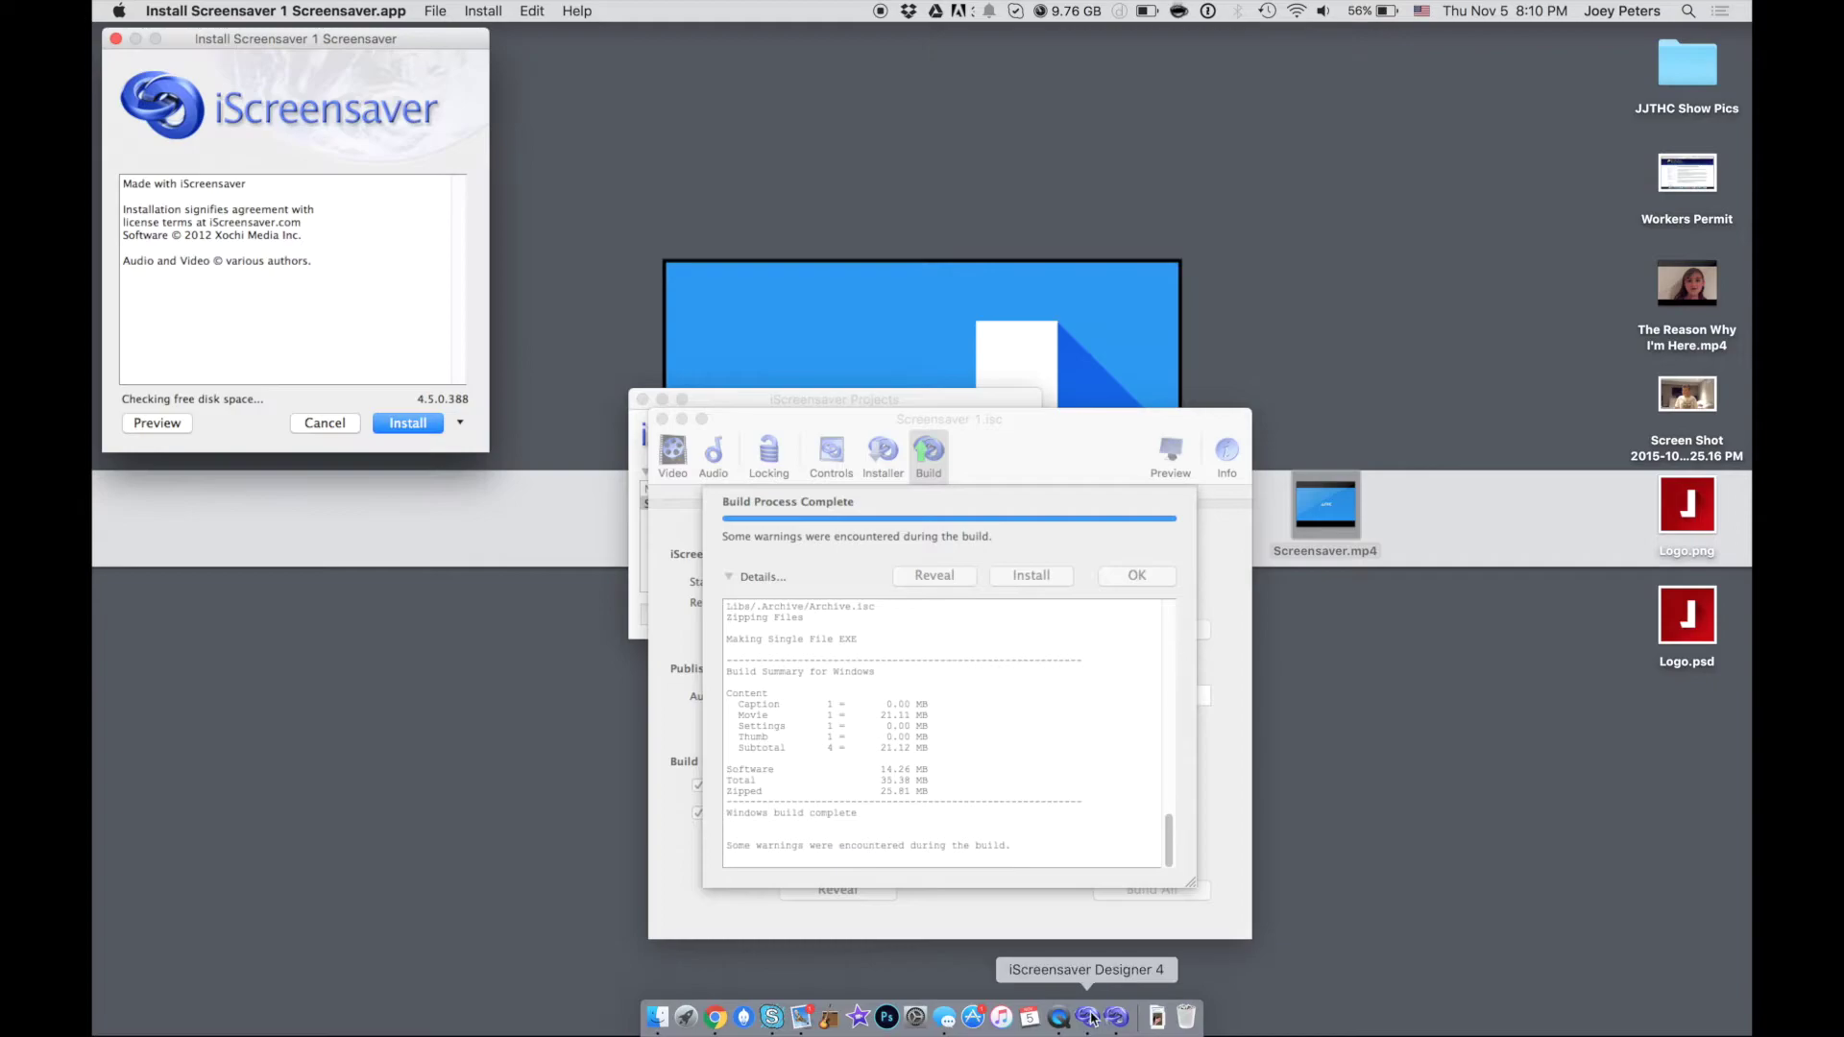
pyautogui.click(425, 429)
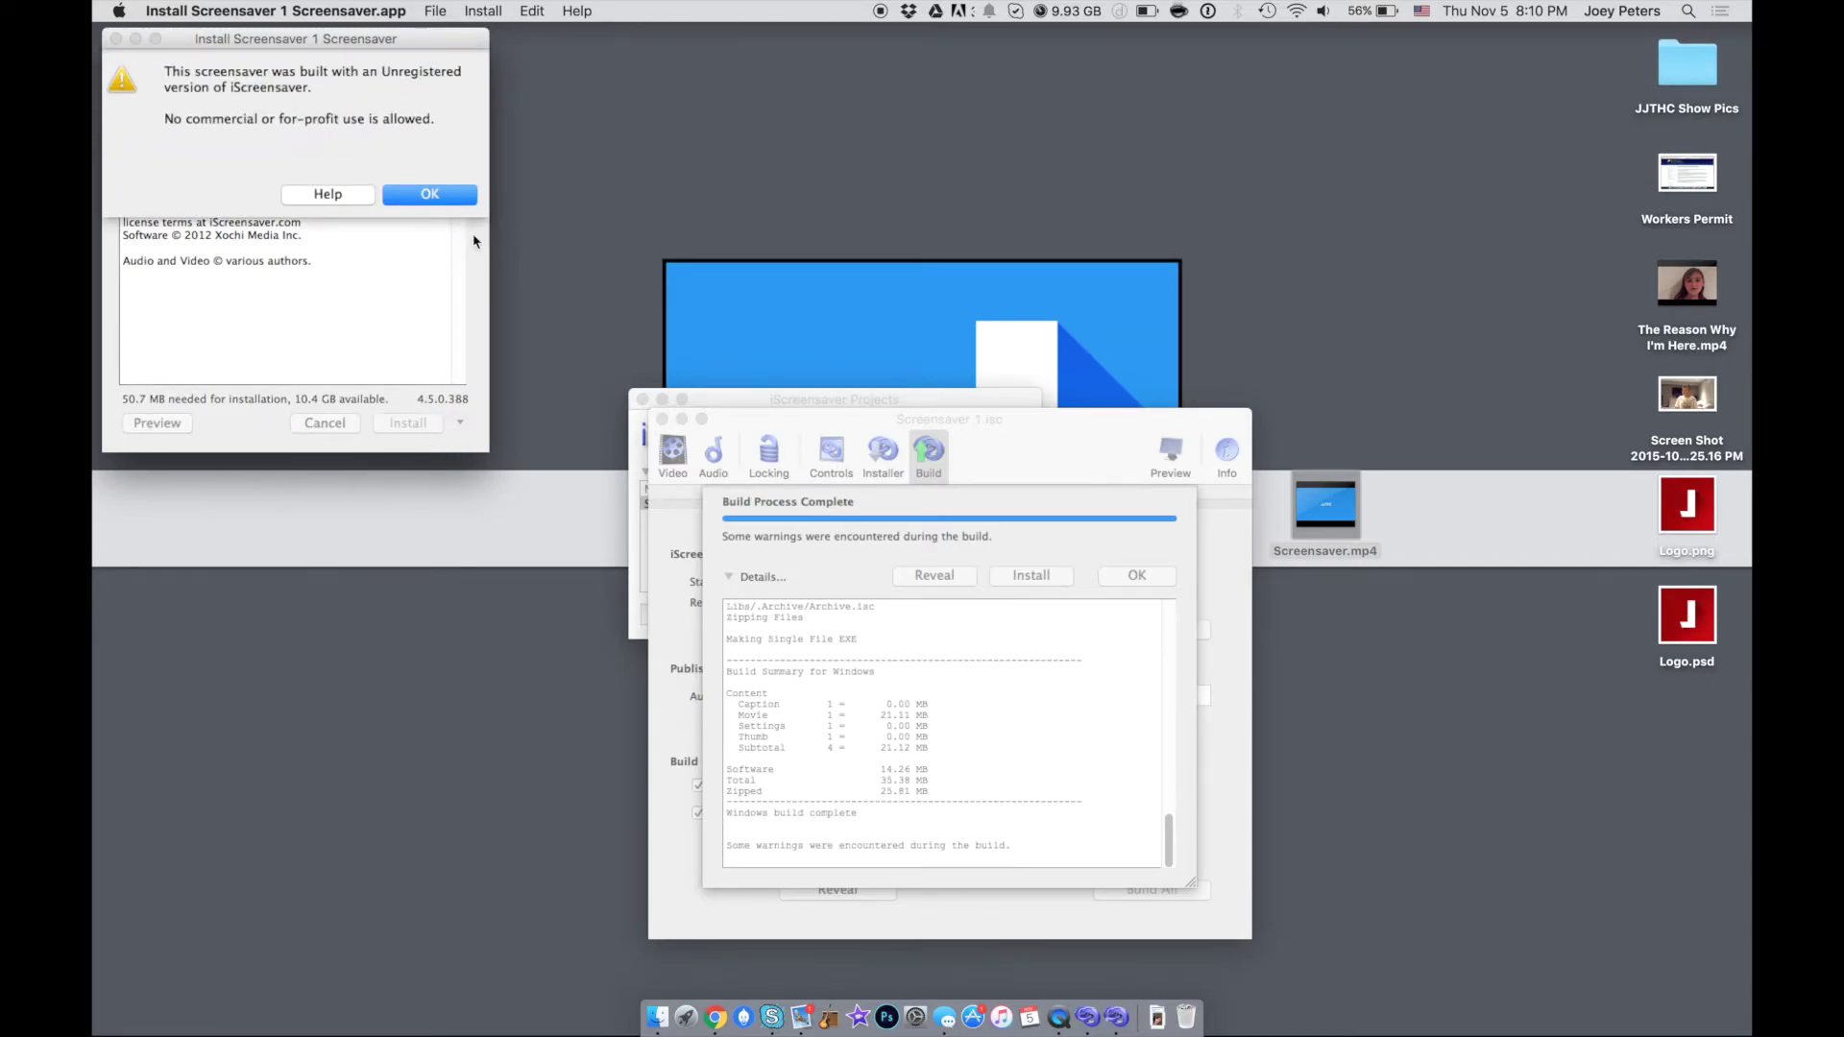
pyautogui.click(428, 196)
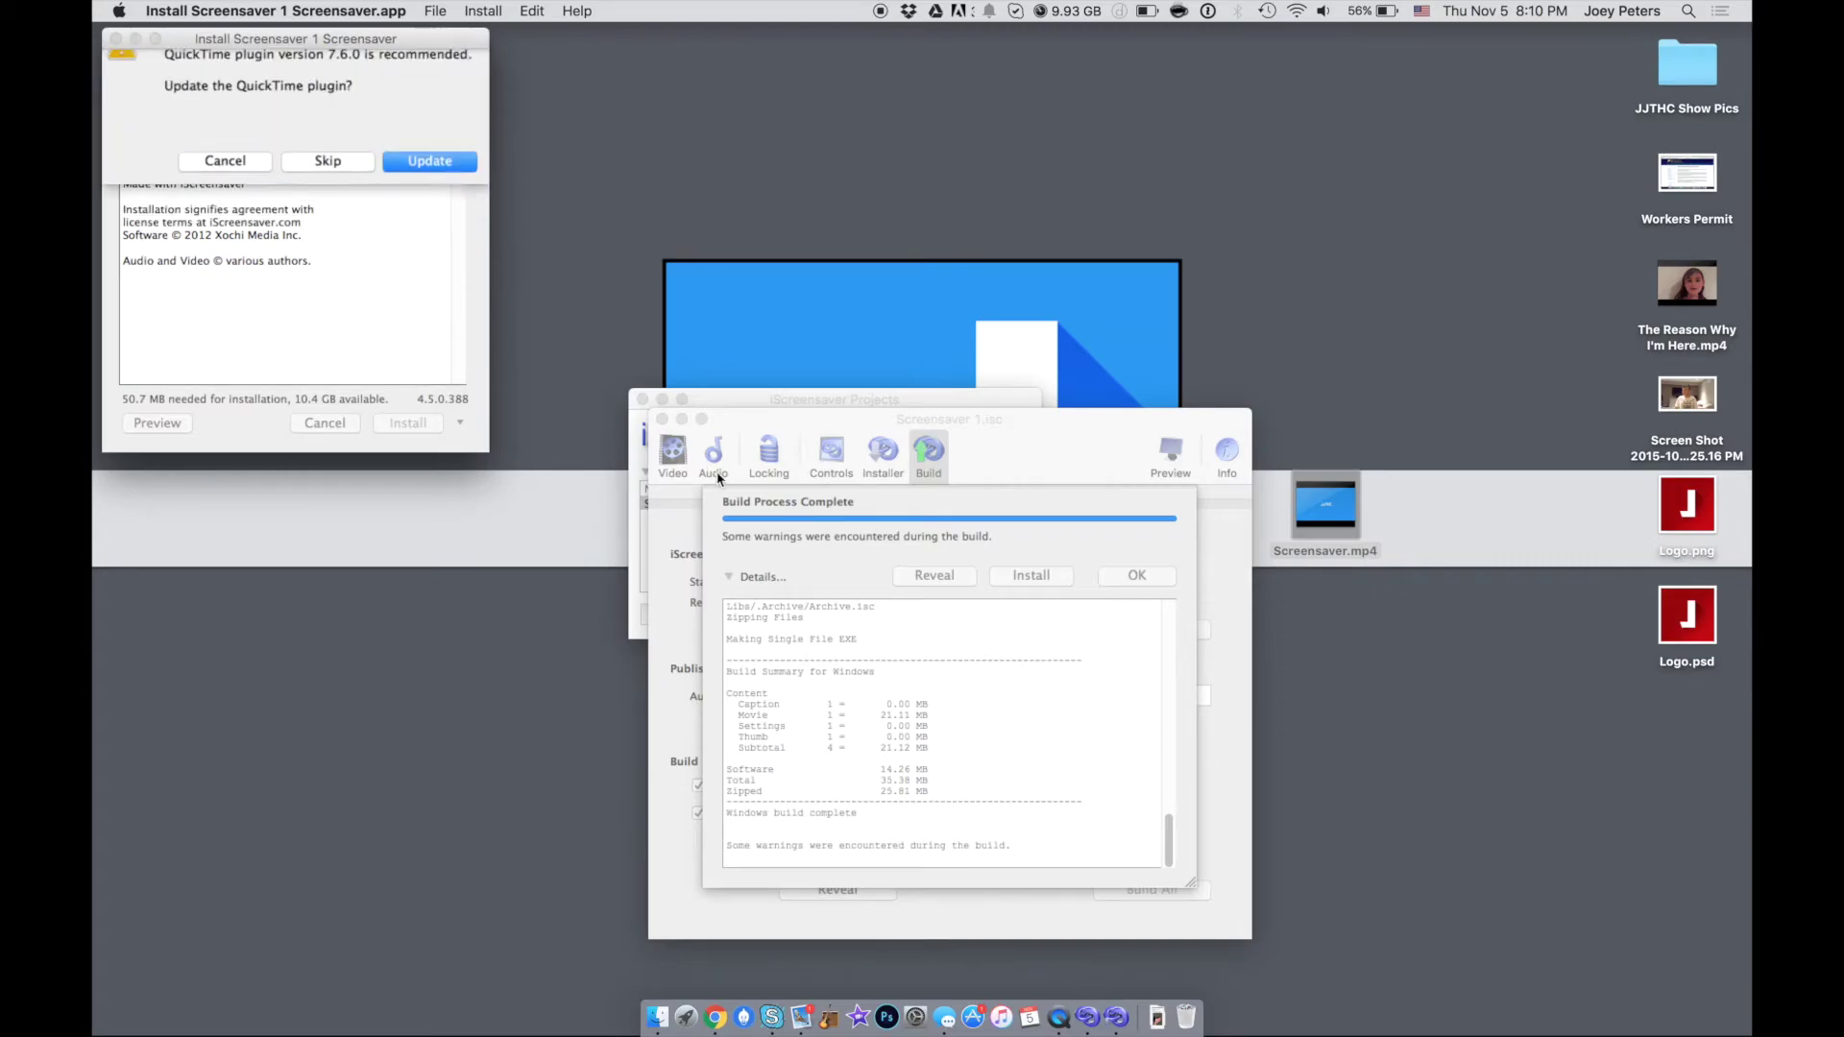
pyautogui.click(327, 197)
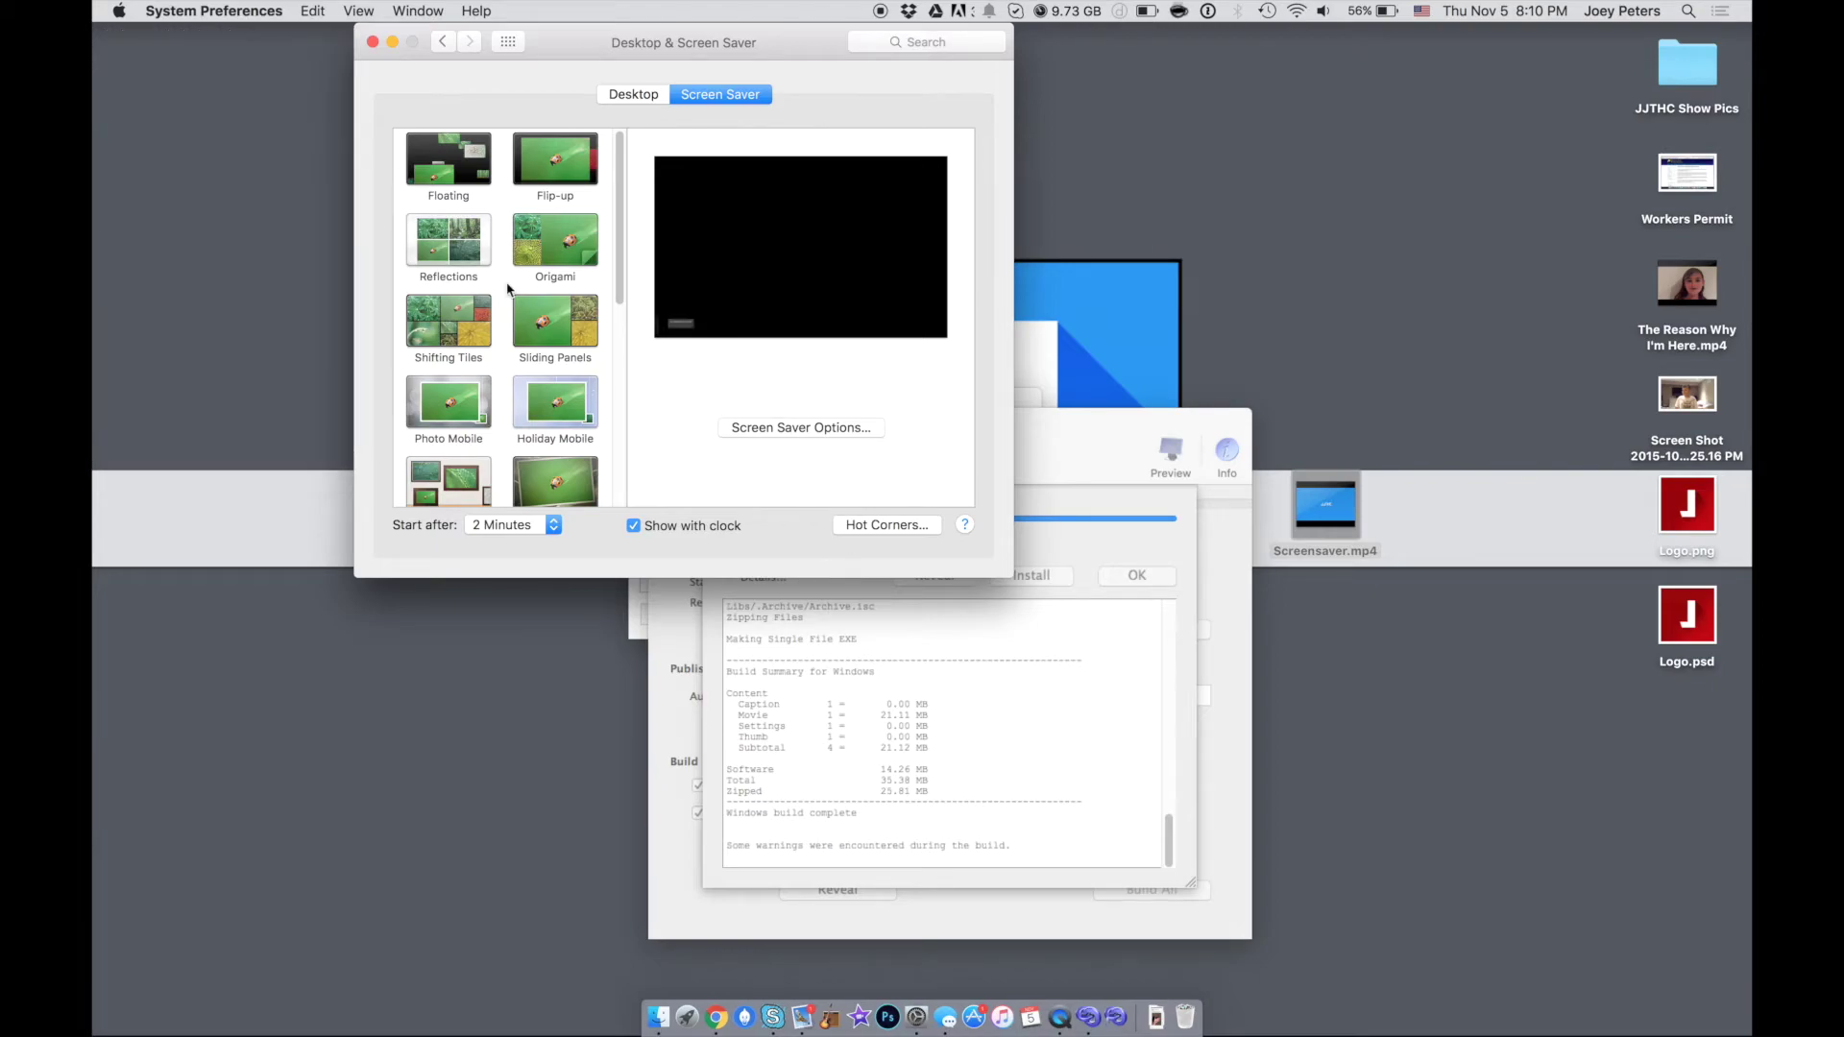
# - Find Screensaver 1 in Desktop & Screen Saver, watch its full-screen preview, then close the settings
pyautogui.scroll(-5, 528, 317)
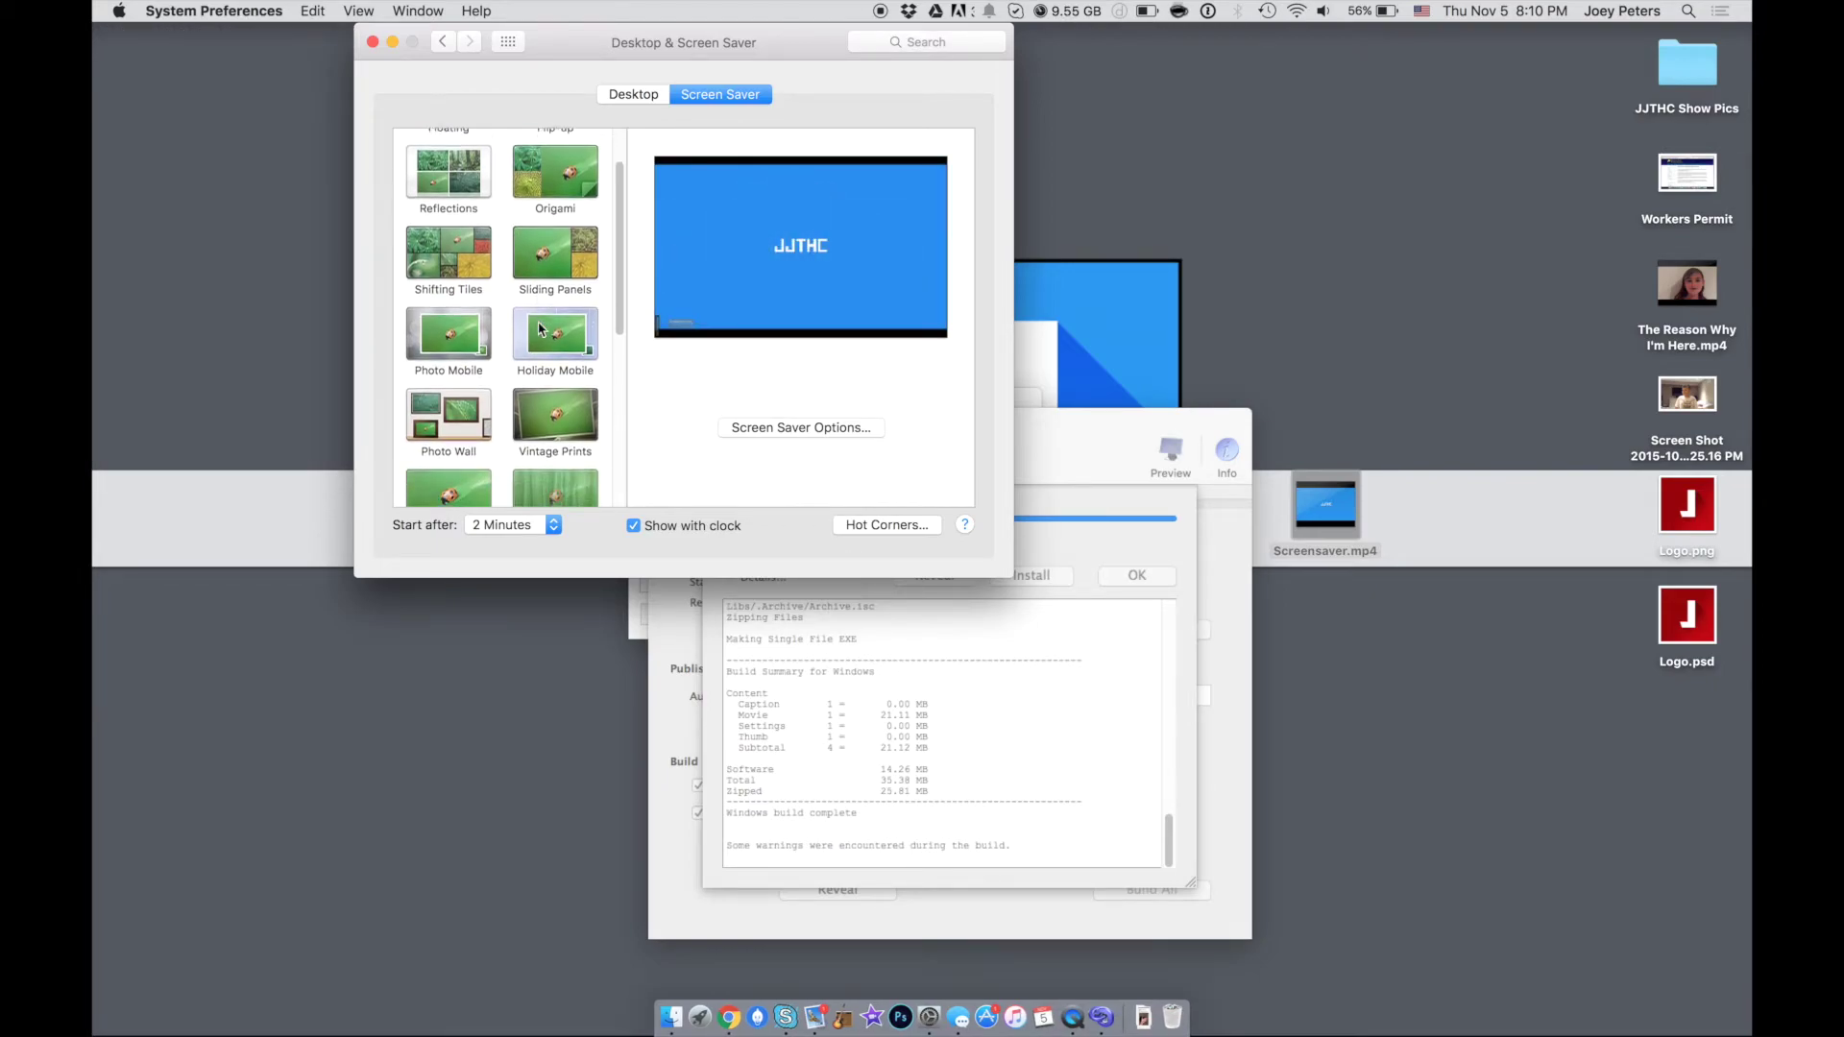
pyautogui.scroll(-2, 539, 329)
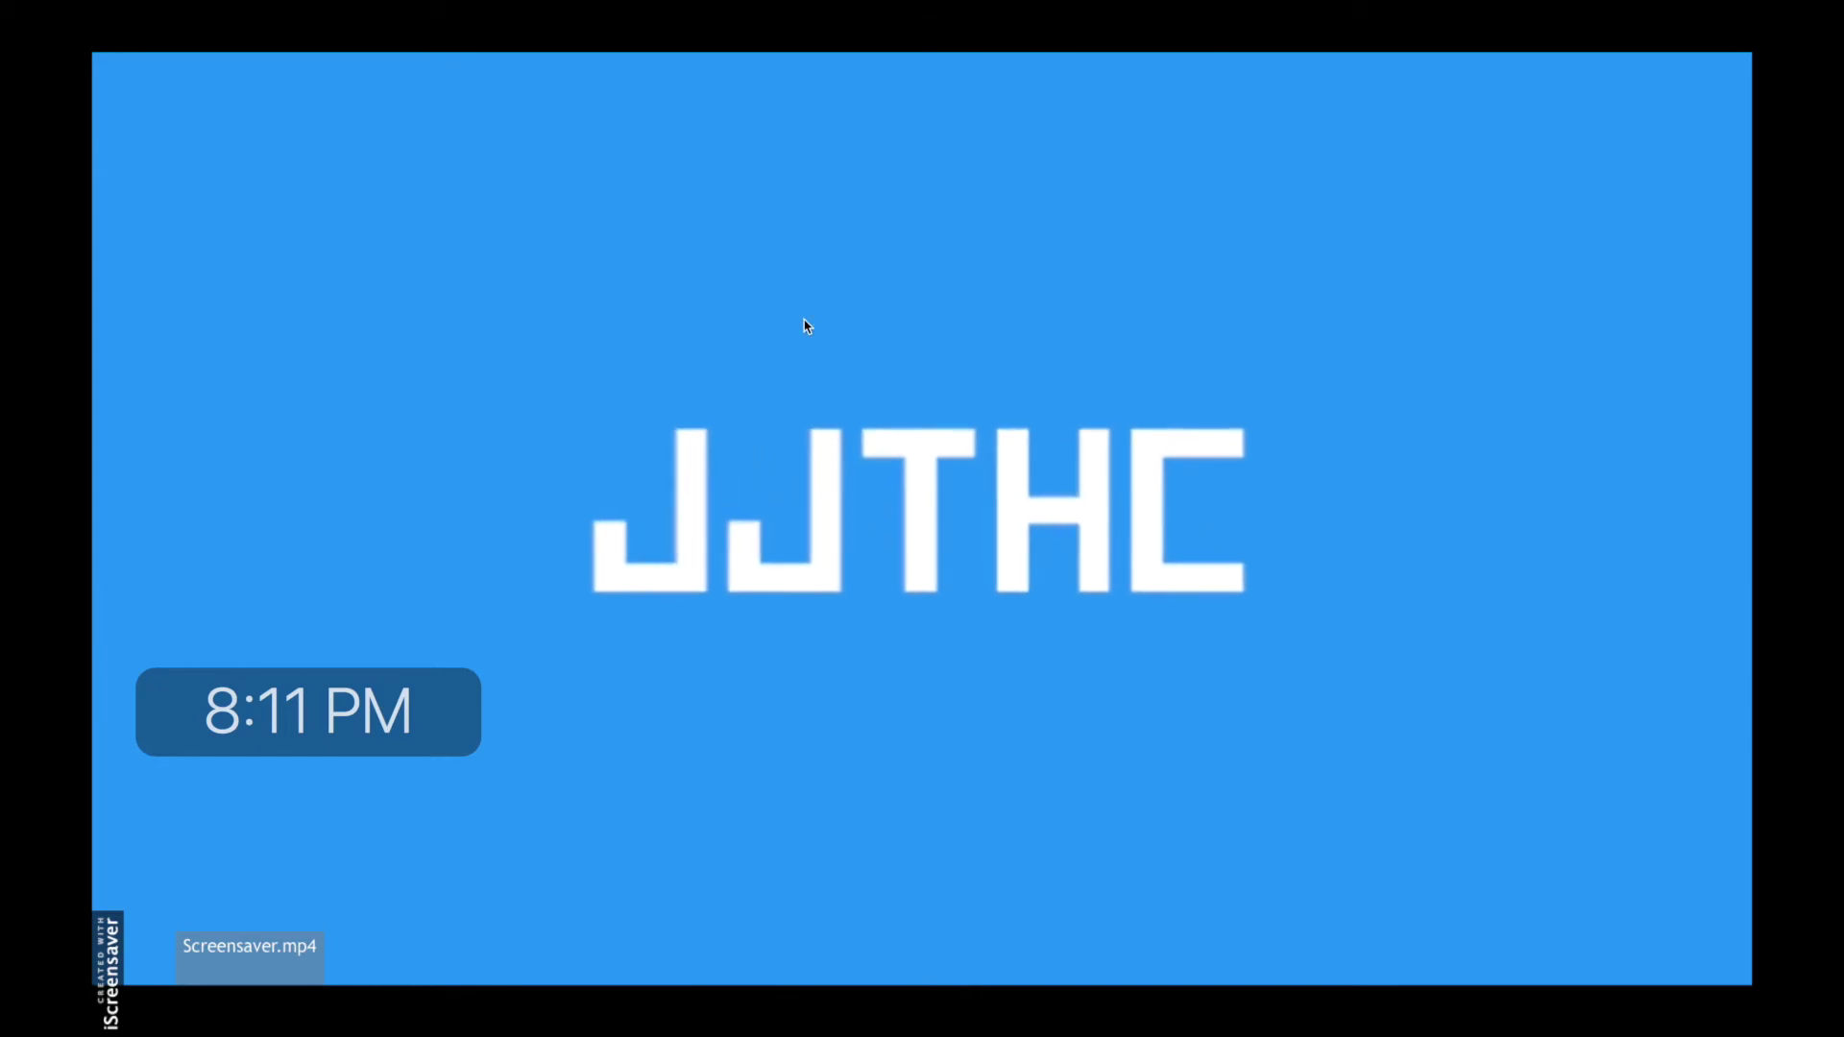
pyautogui.click(807, 326)
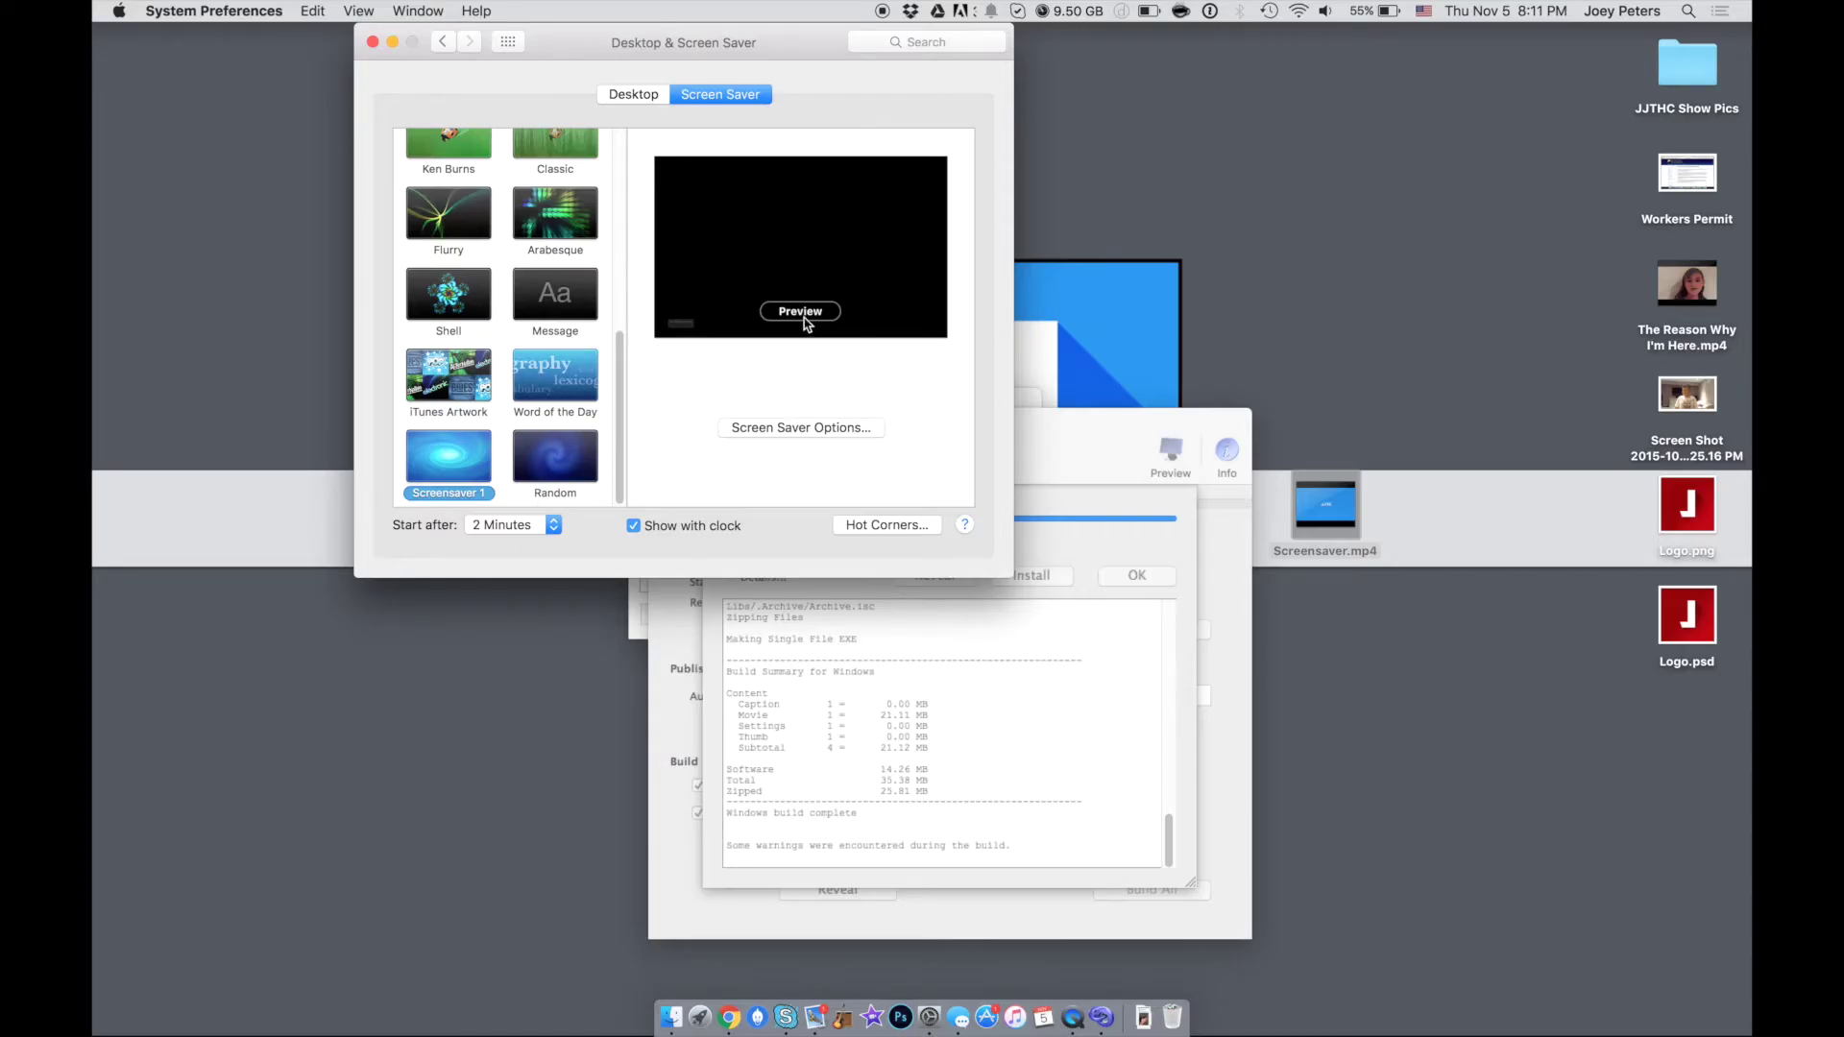
pyautogui.click(373, 43)
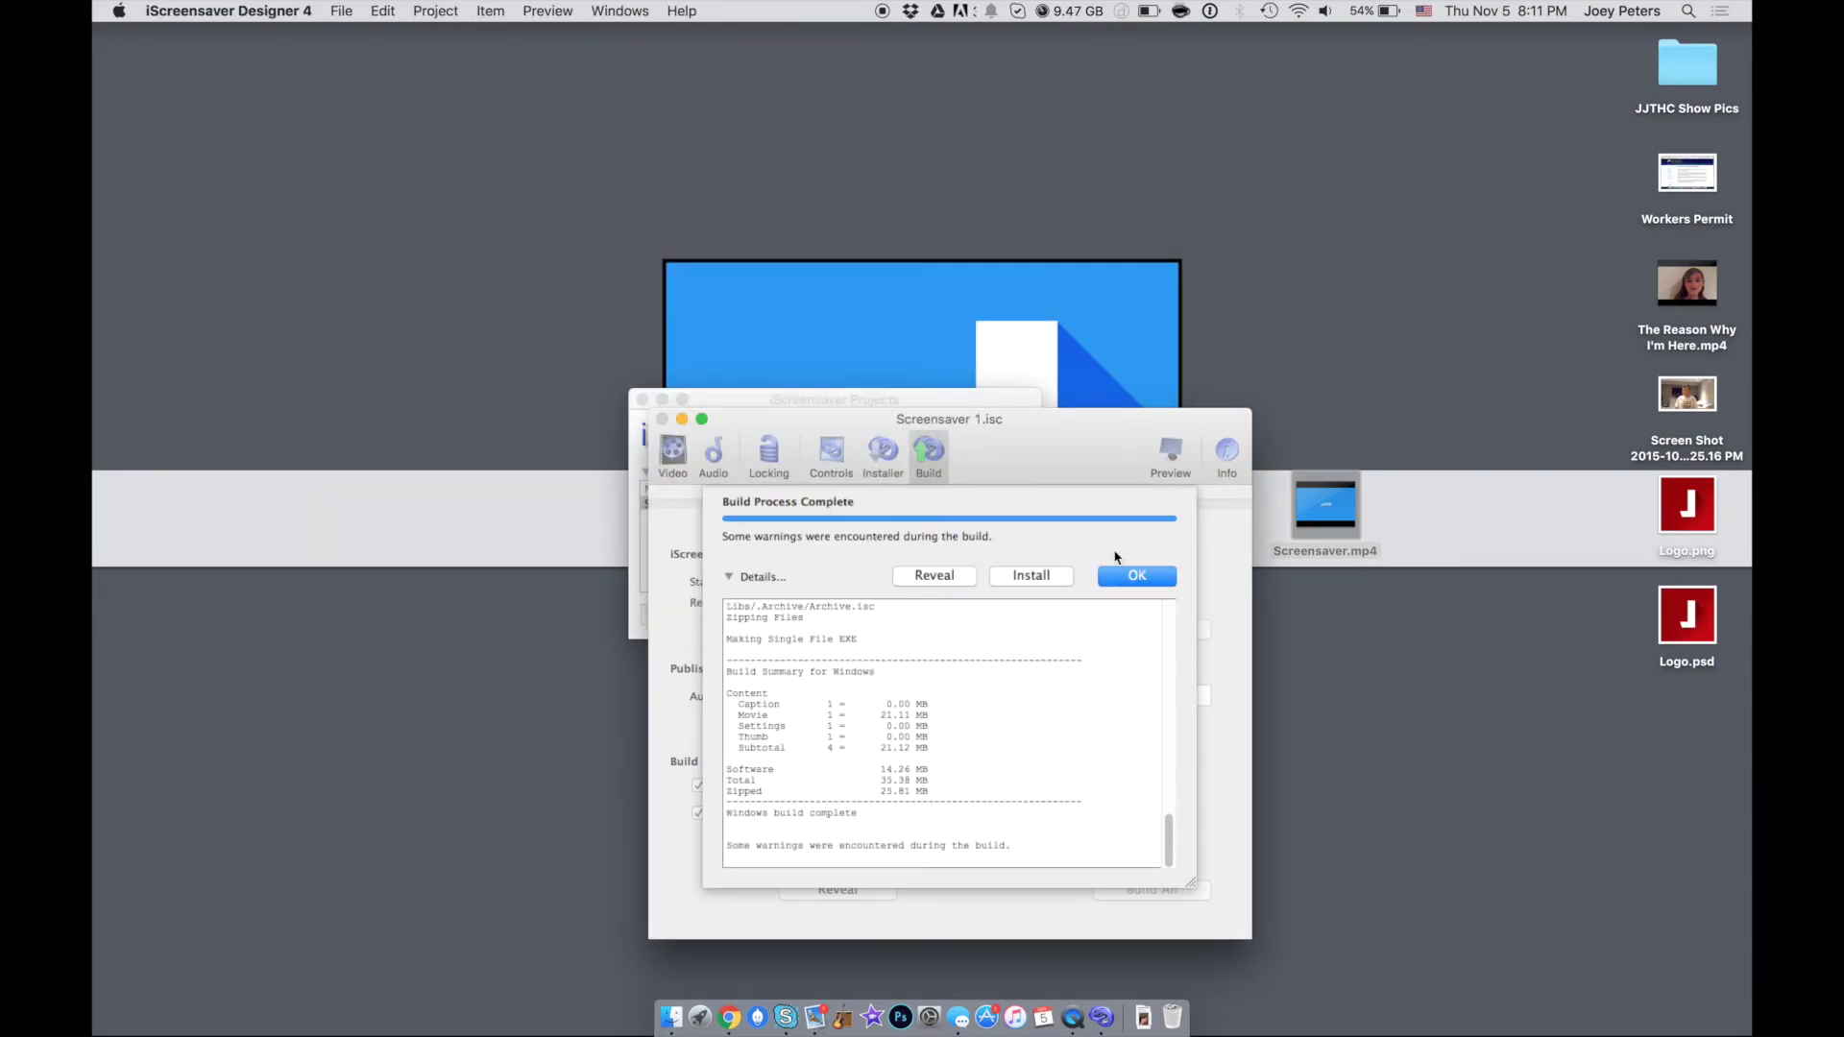
# - Dismiss the build report, close the Screensaver 1 and Projects windows, and reopen System Preferences
pyautogui.click(1119, 580)
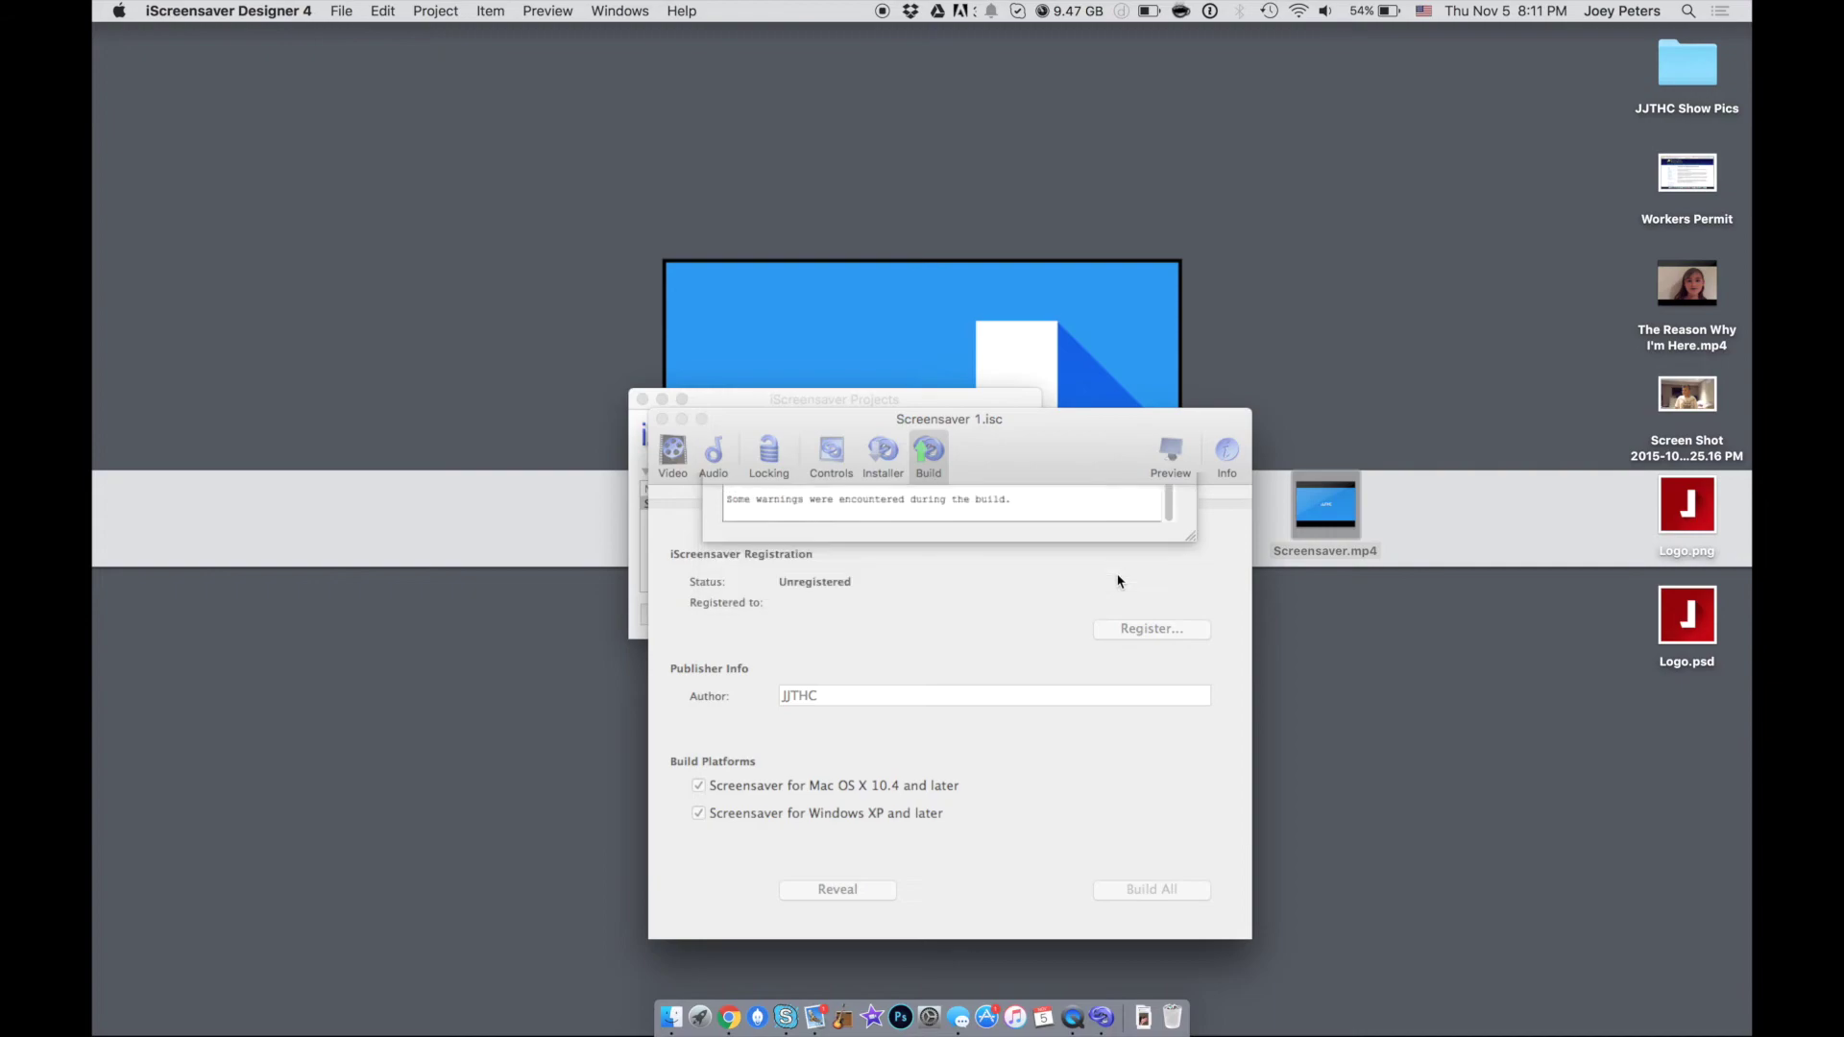
pyautogui.click(661, 419)
pyautogui.click(641, 399)
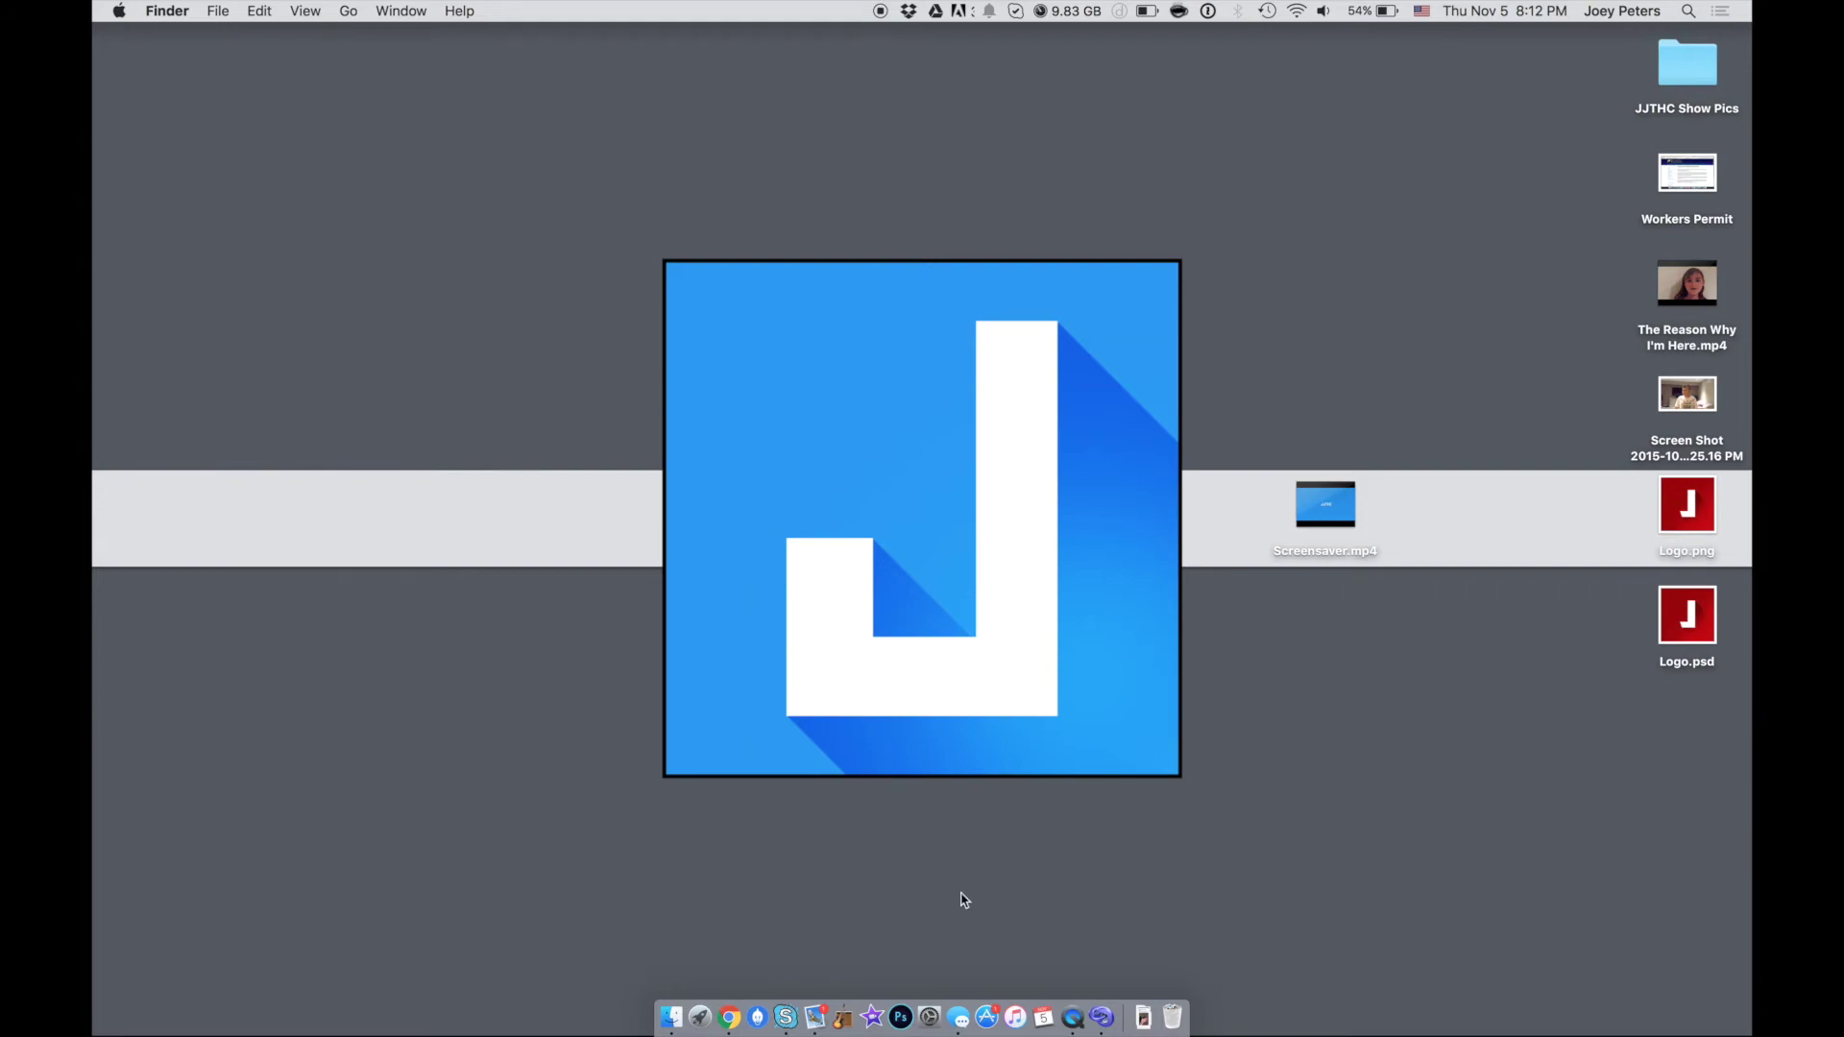
pyautogui.click(930, 1009)
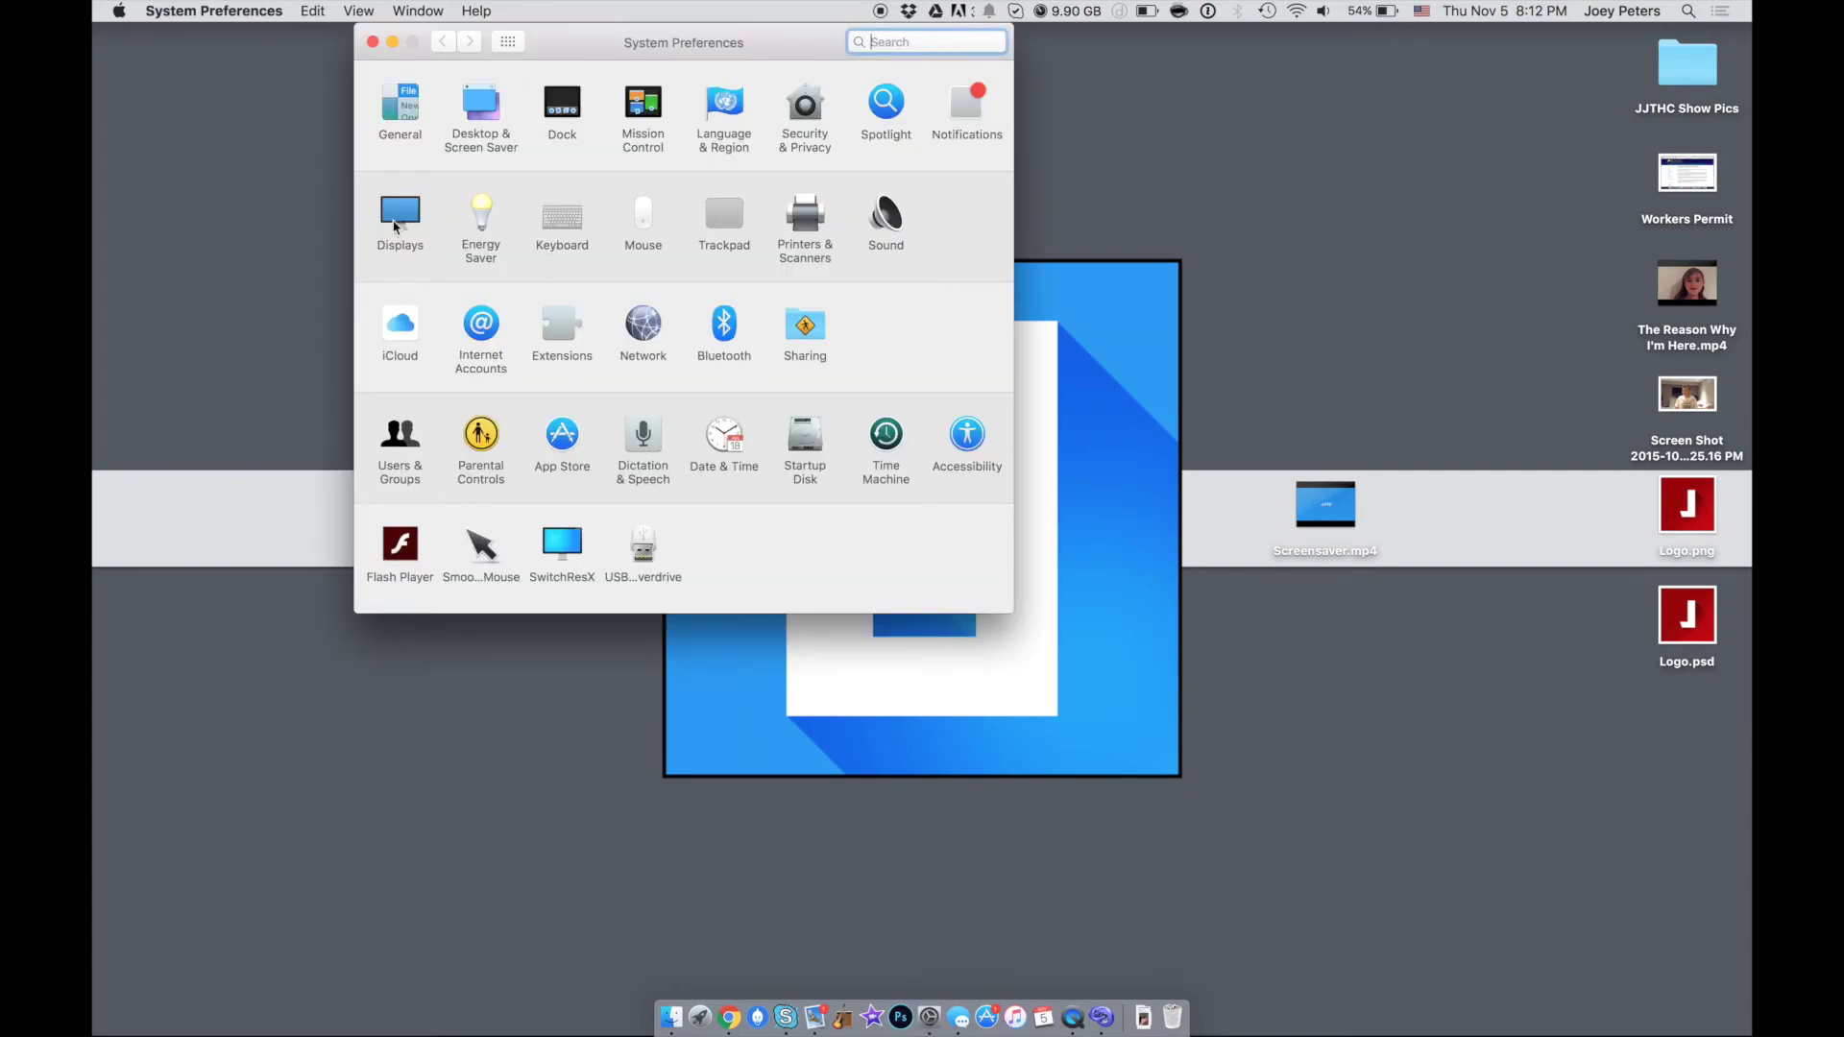
# - Reopen Desktop & Screen Saver settings and scroll down to Screensaver 1, previewing the JJTHC logo
pyautogui.click(483, 101)
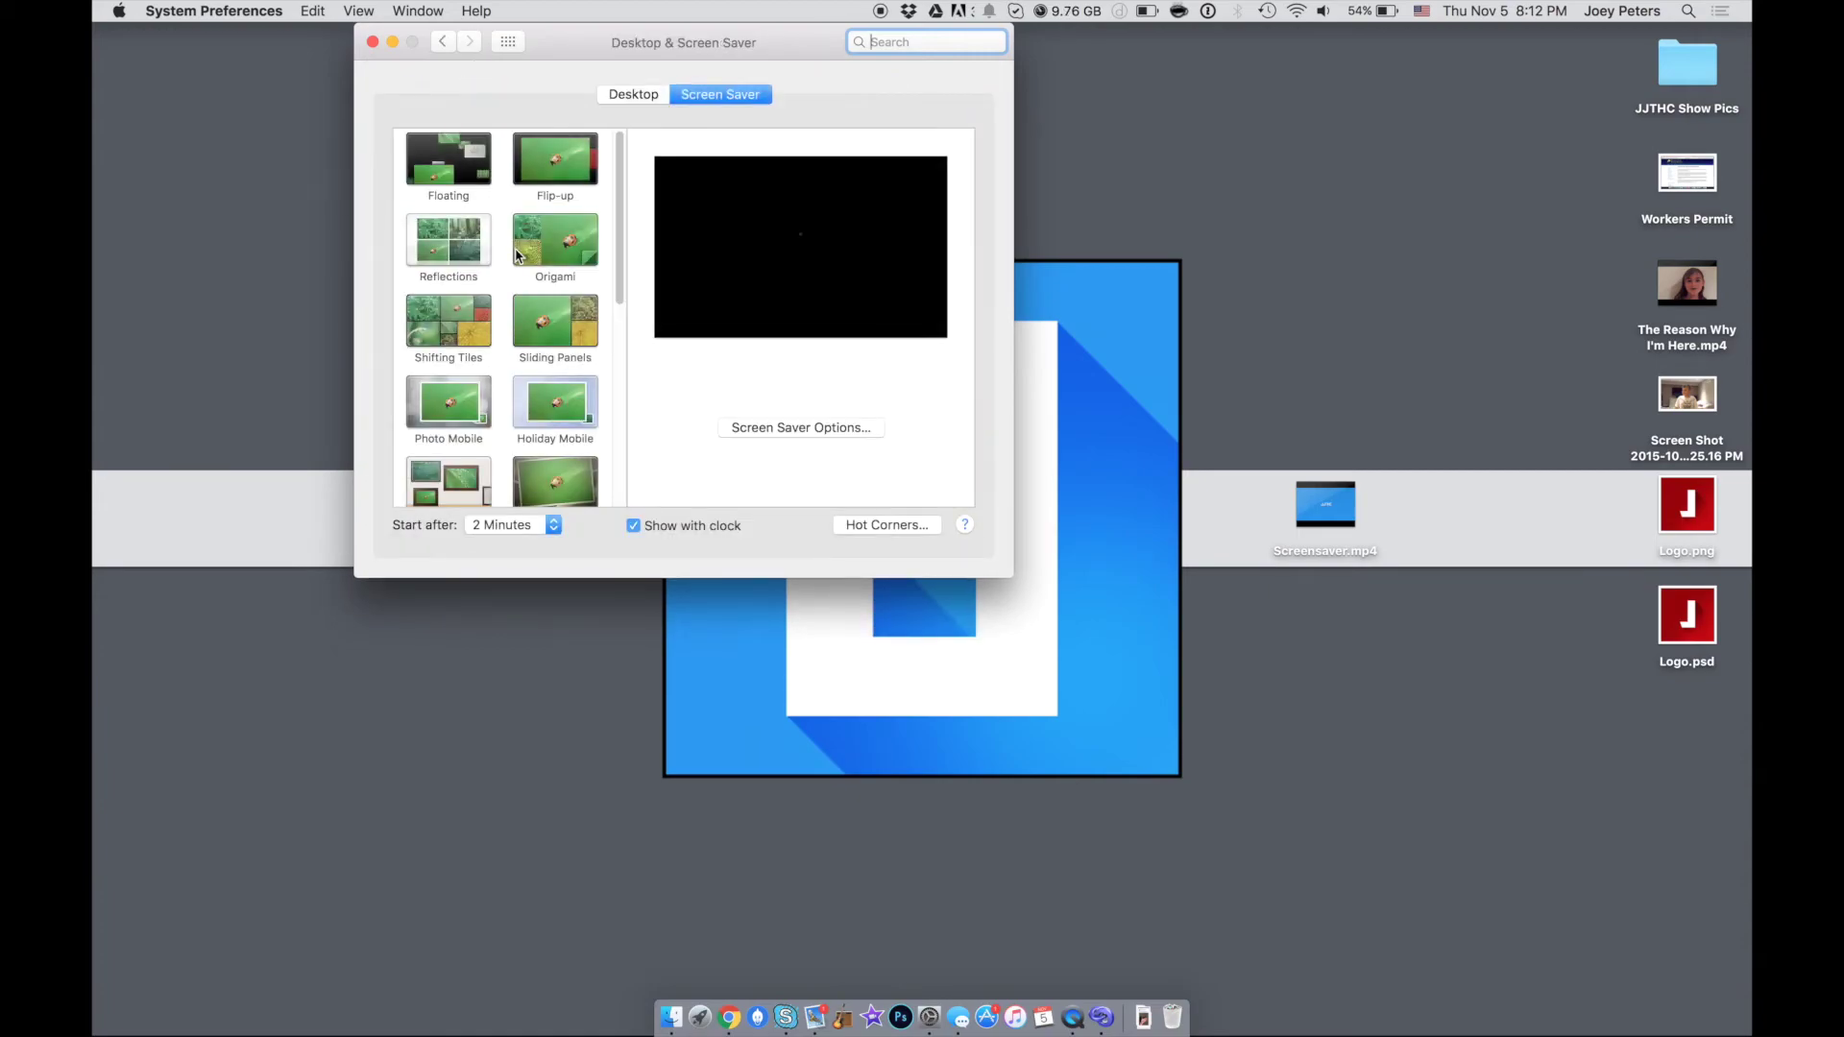
pyautogui.scroll(-5, 517, 255)
pyautogui.scroll(-5, 490, 365)
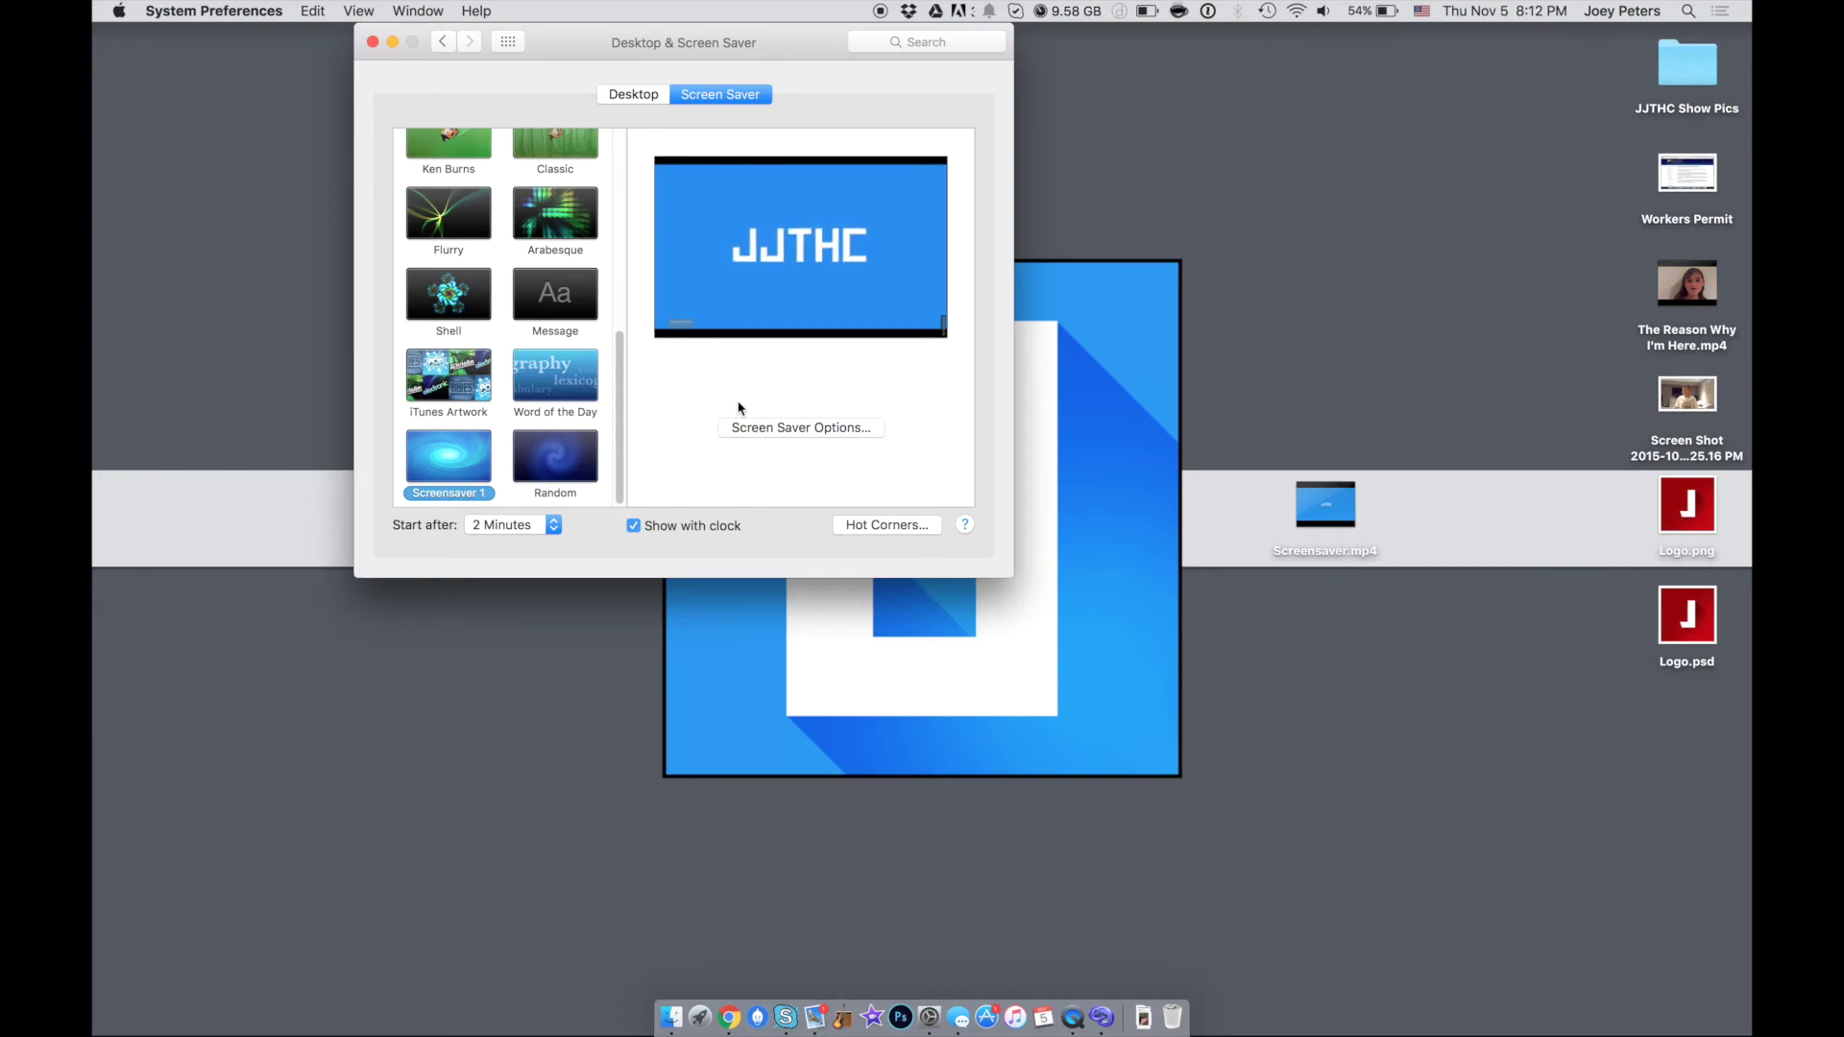
# - Turn on Mute in Screensaver 1's options and confirm
pyautogui.click(789, 434)
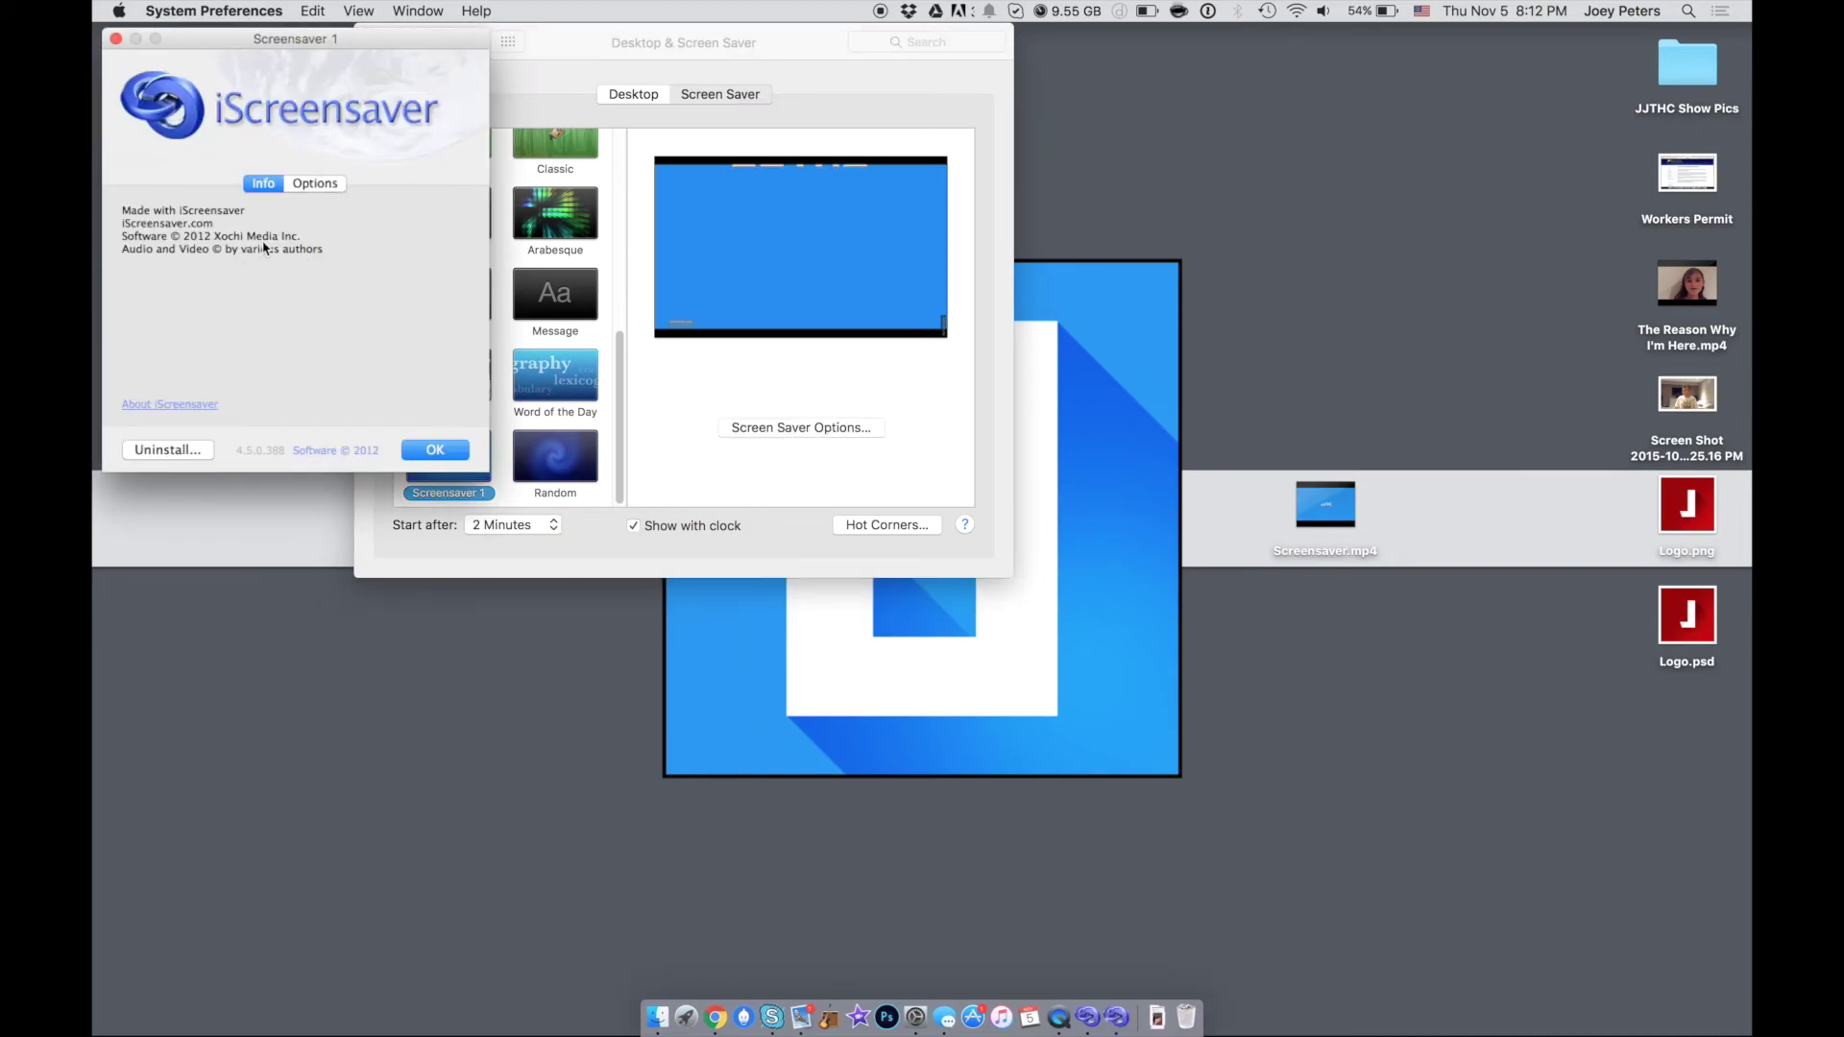
pyautogui.click(307, 186)
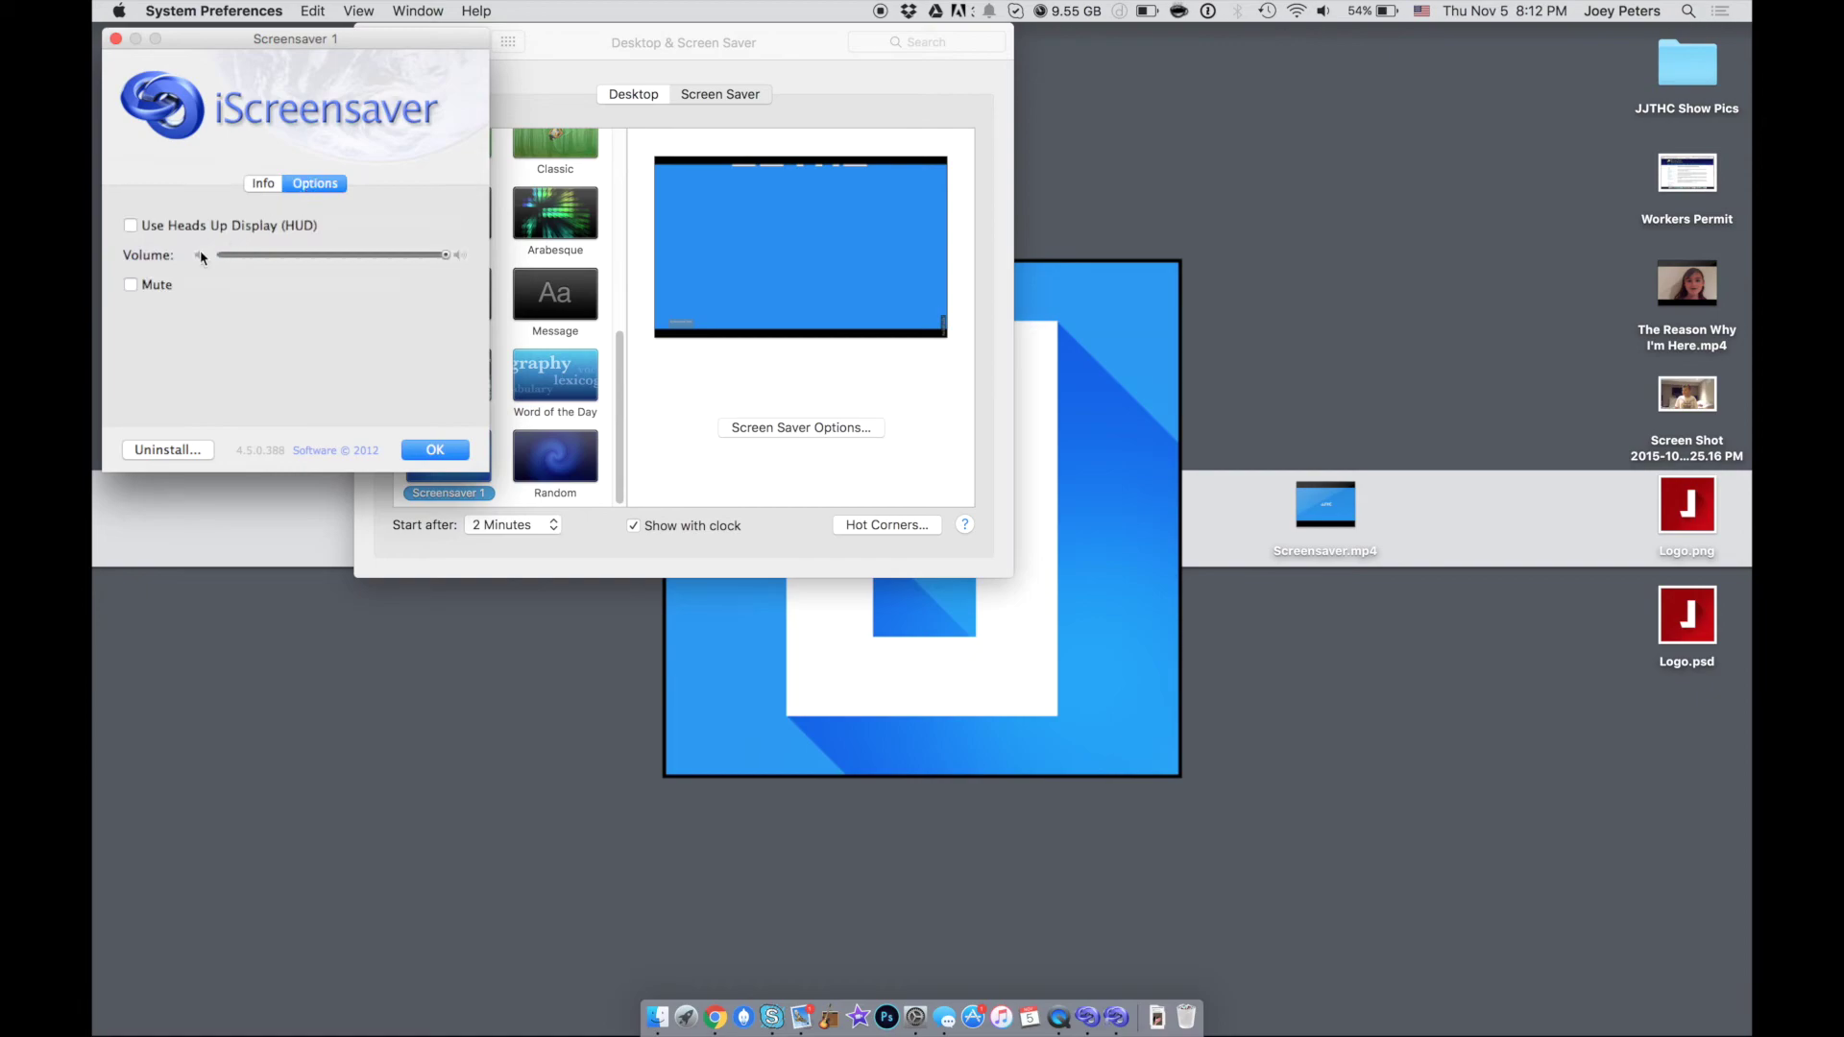
pyautogui.click(132, 285)
pyautogui.click(457, 451)
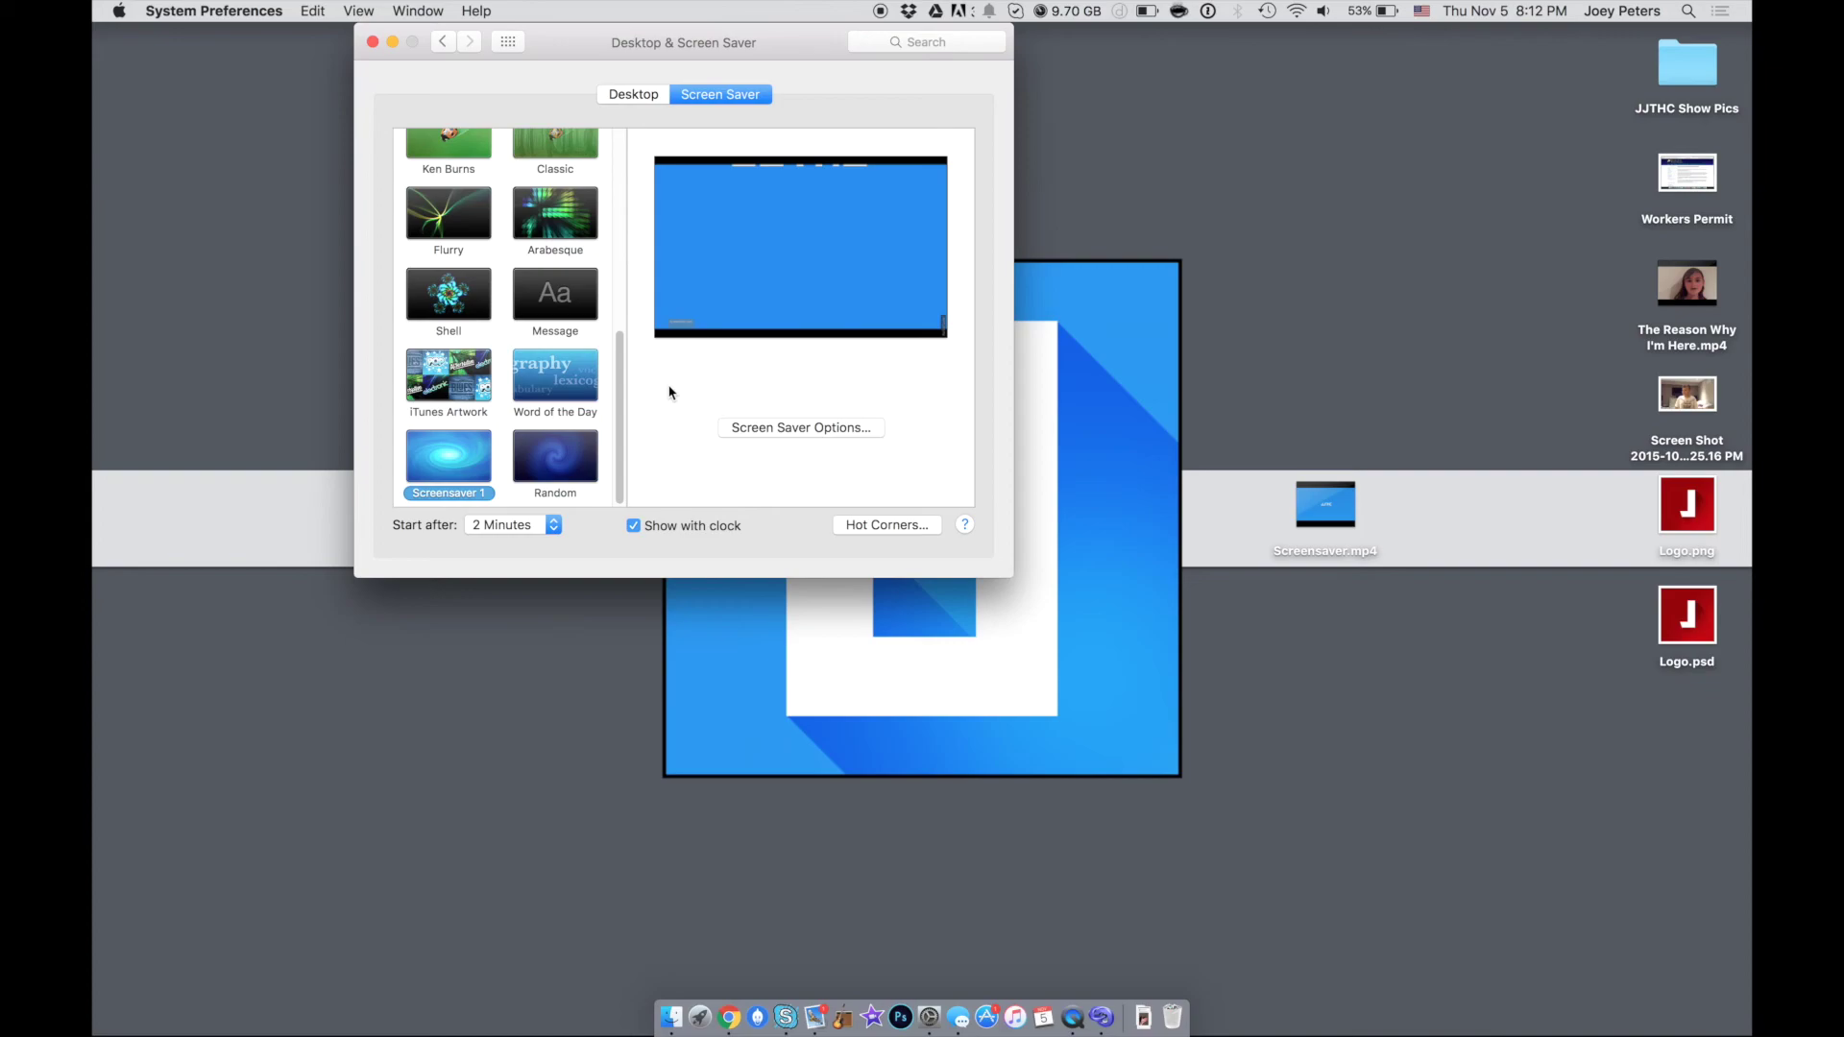
# - Close the Desktop & Screen Saver settings window
pyautogui.scroll(5, 601, 349)
pyautogui.scroll(5, 601, 349)
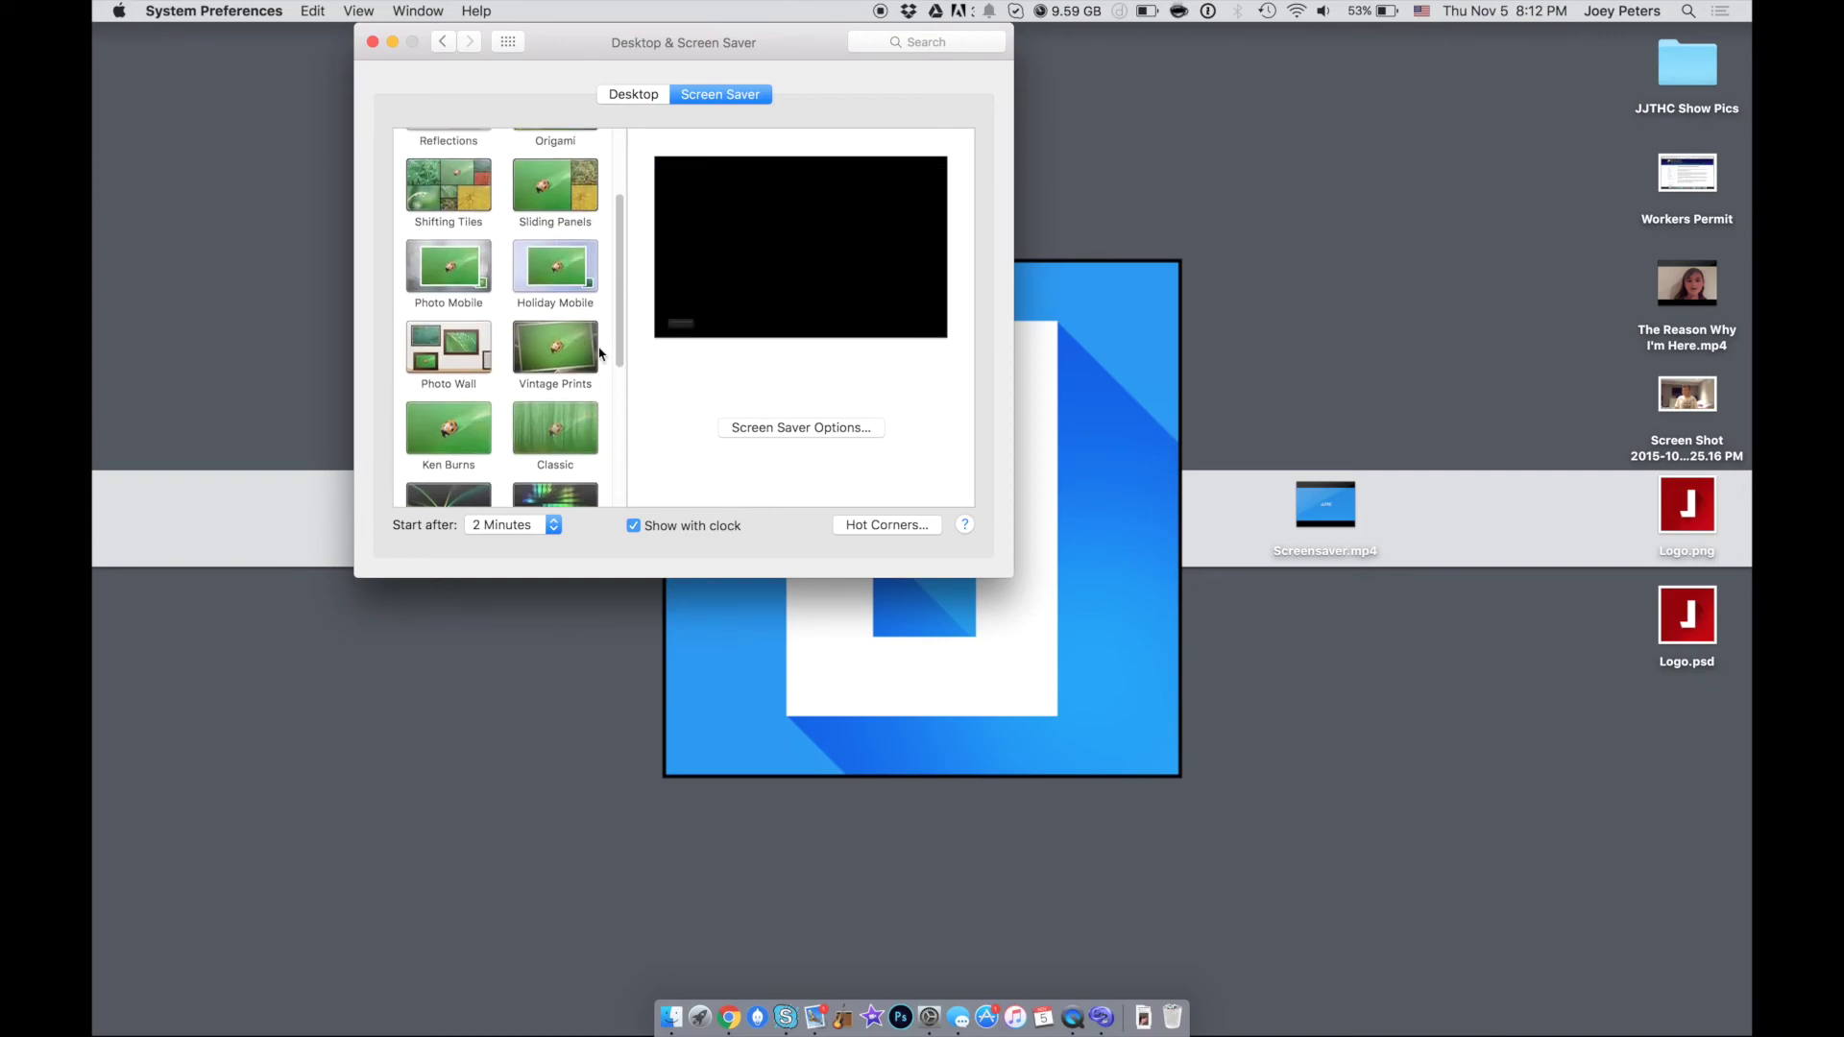
pyautogui.scroll(3, 601, 348)
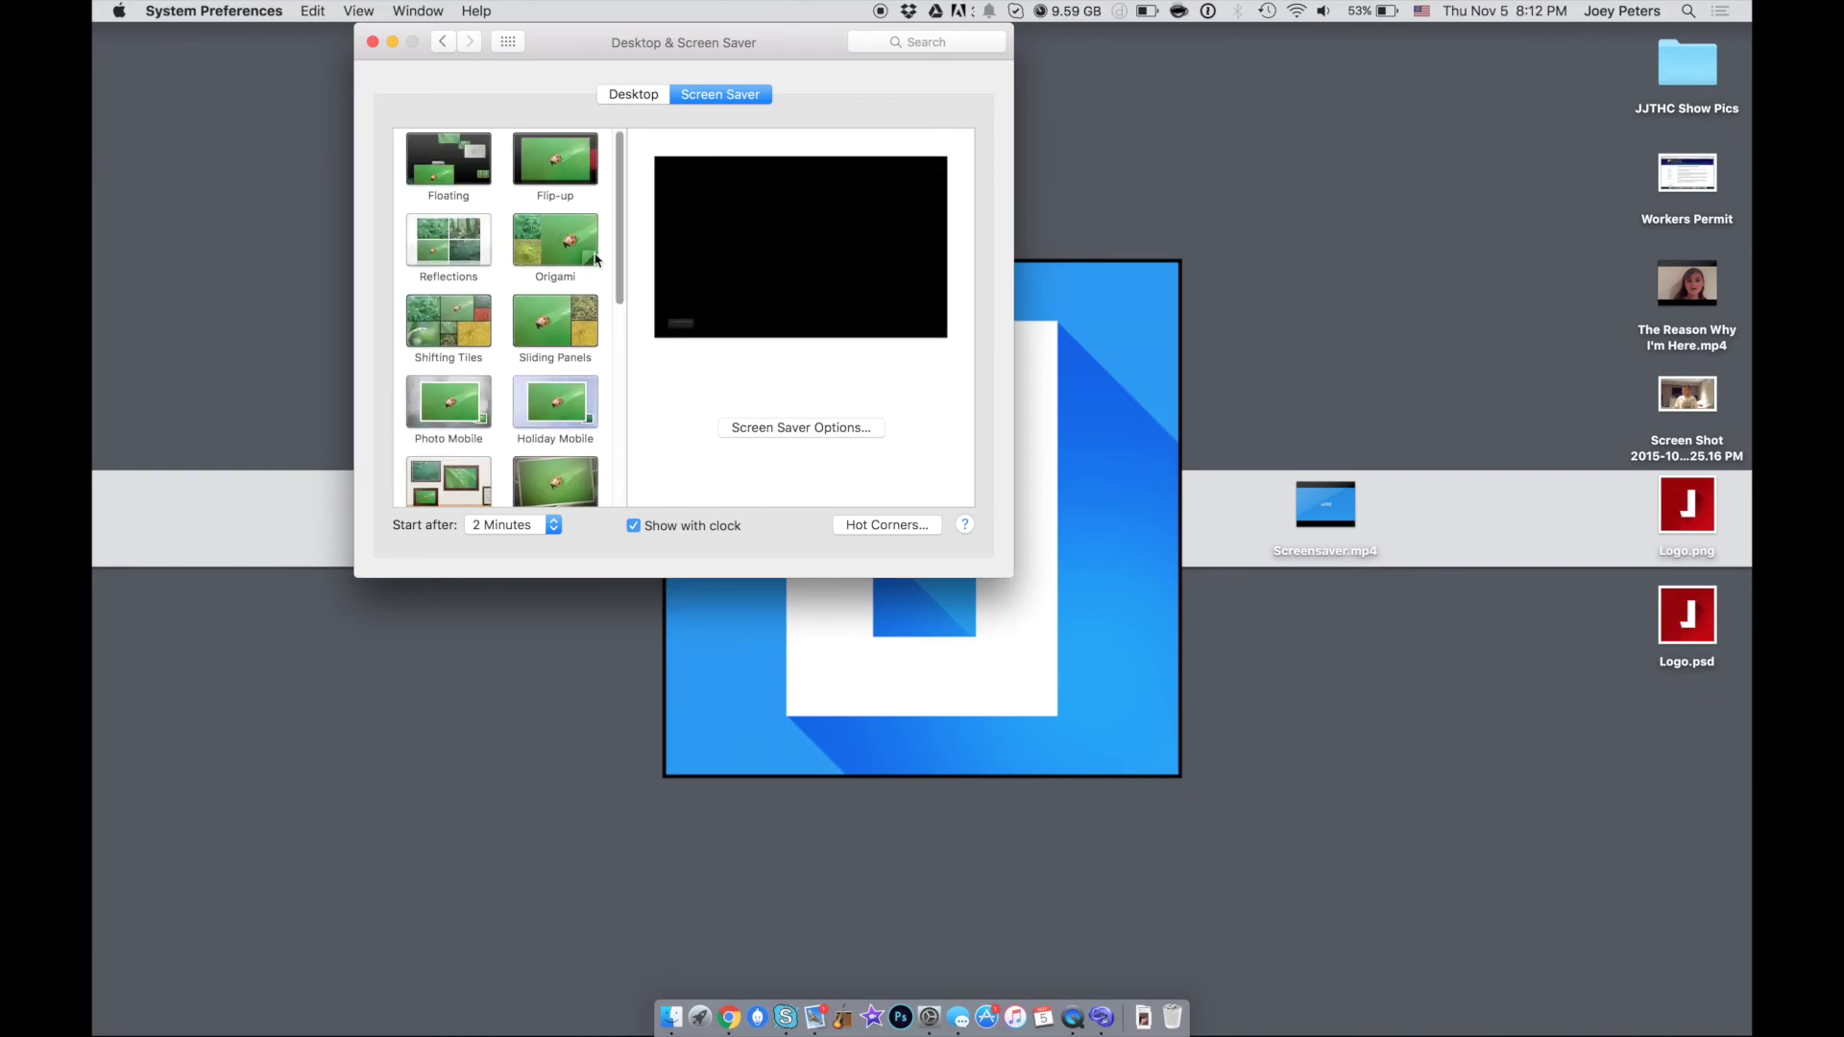
pyautogui.click(371, 43)
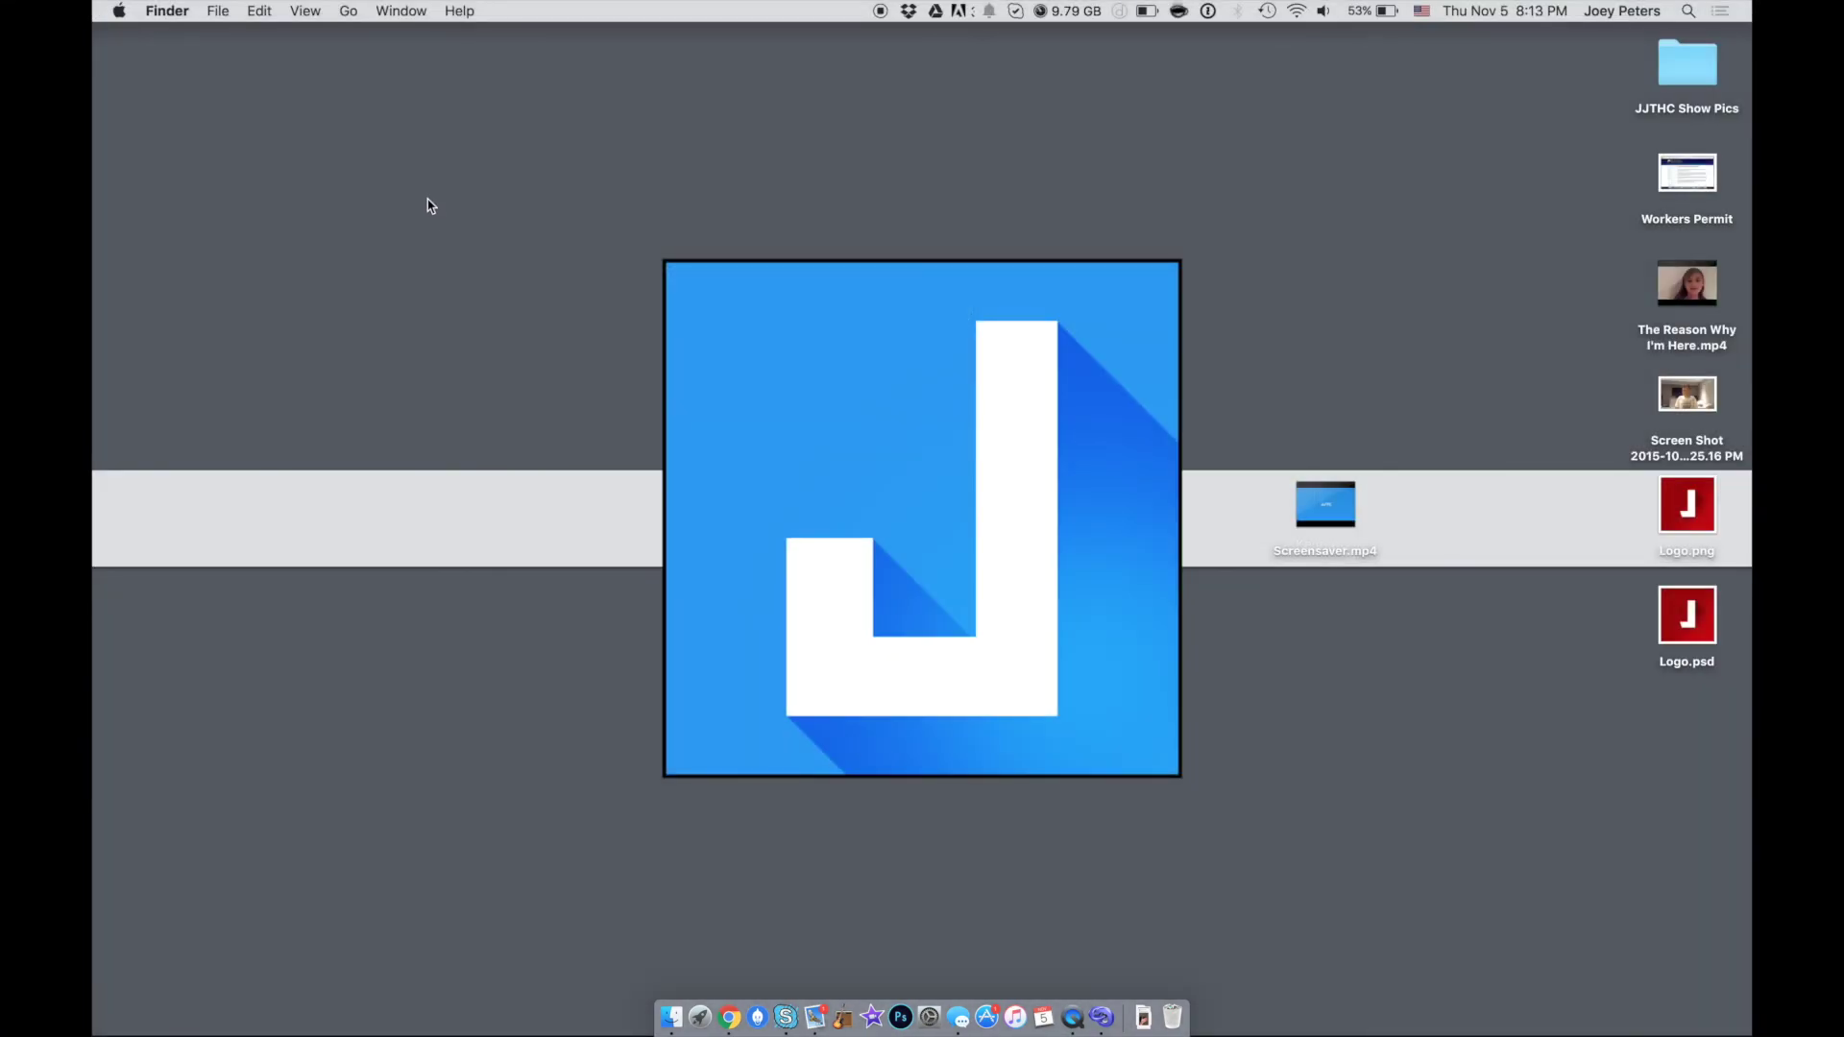
pyautogui.moveTo(433, 177)
pyautogui.mouseDown()
pyautogui.moveTo(800, 378)
pyautogui.moveTo(1421, 881)
pyautogui.mouseUp()
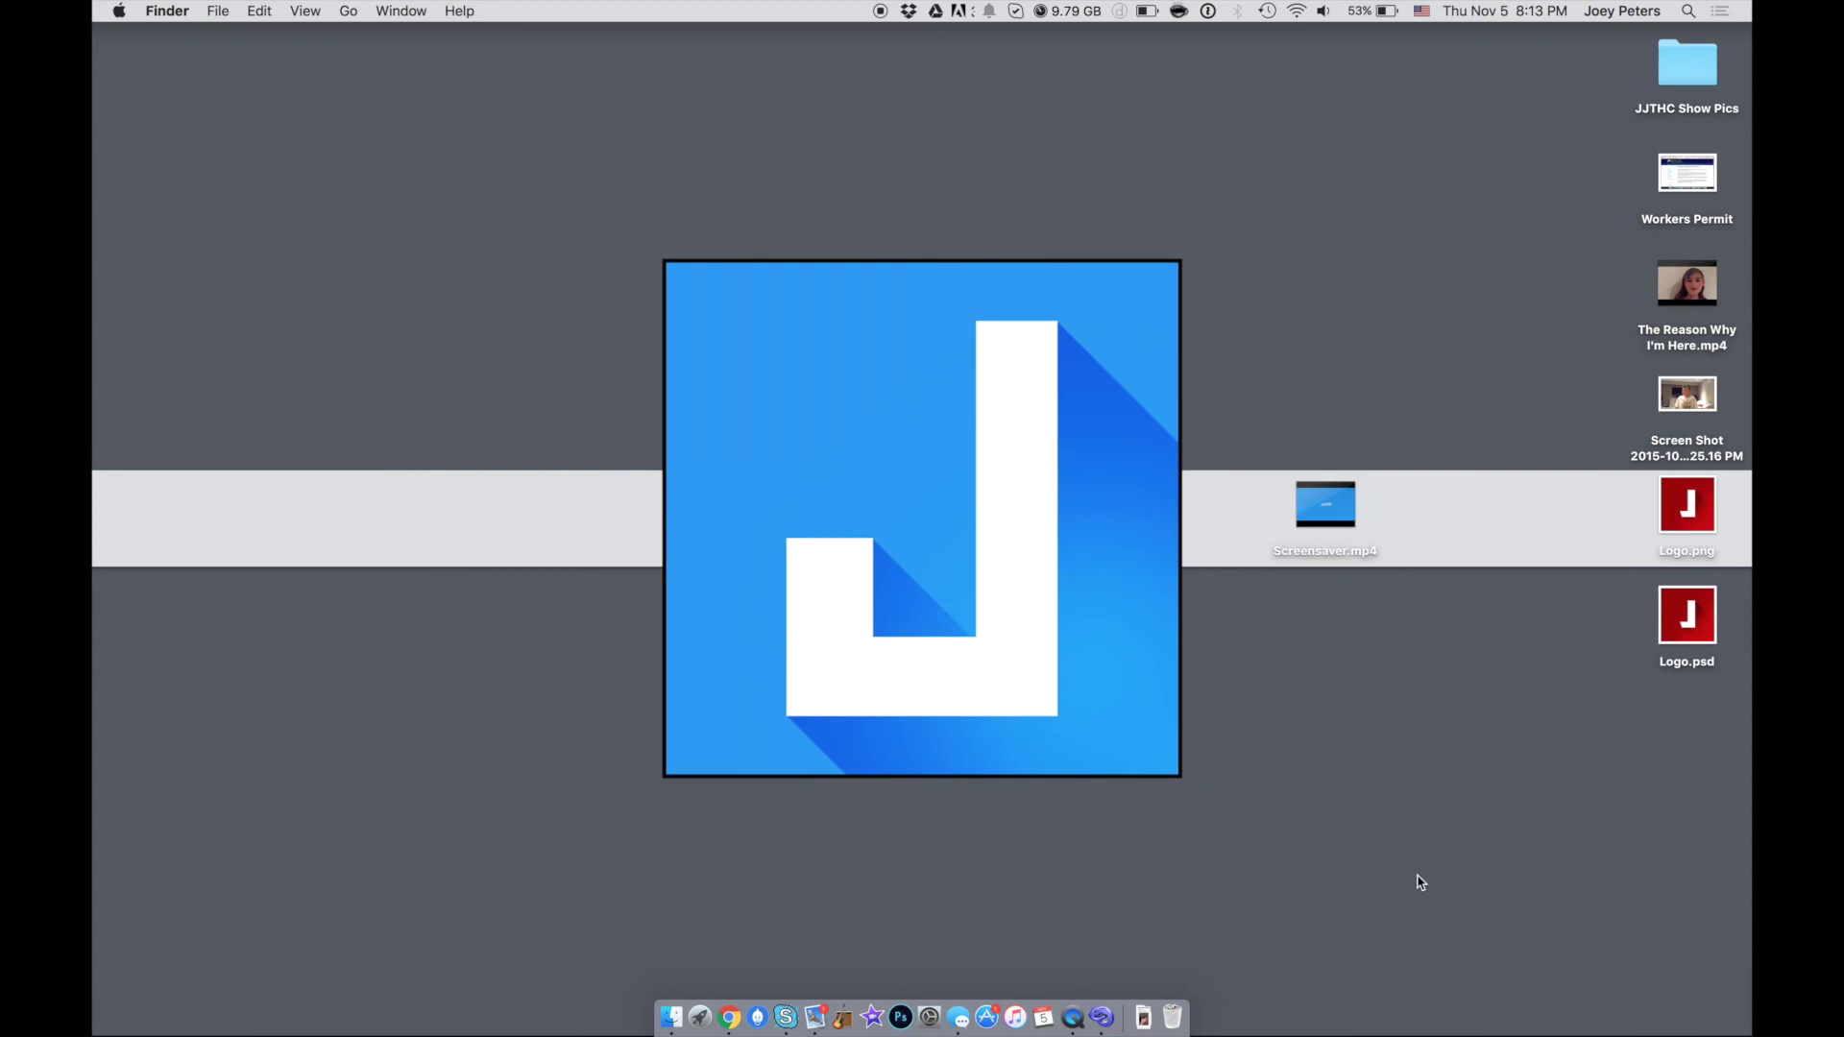